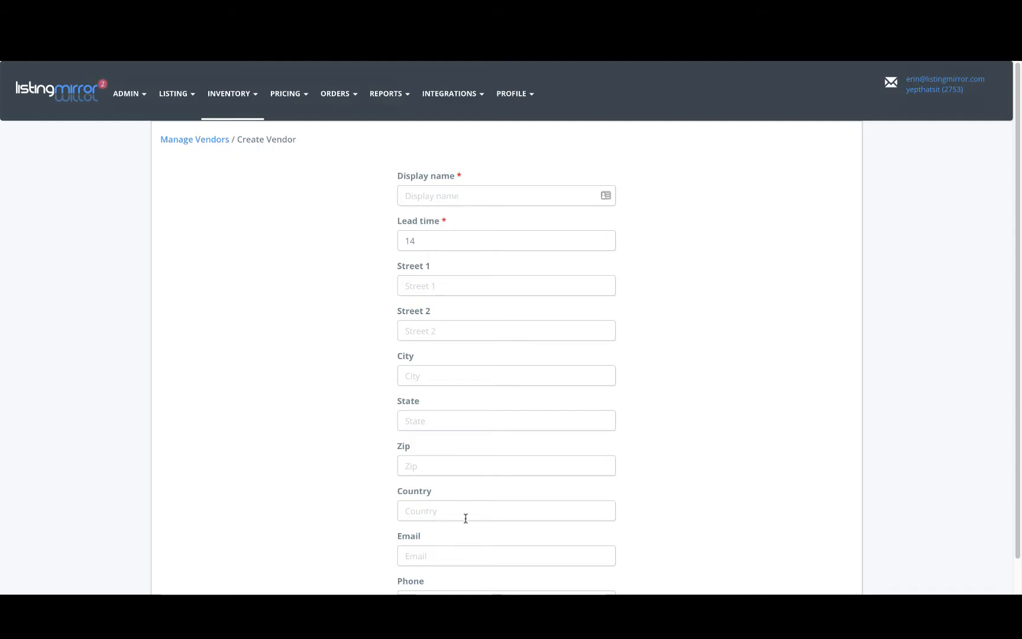
Leave the Create Vendor form without creating a vendor
scroll(466, 518, "down", 2)
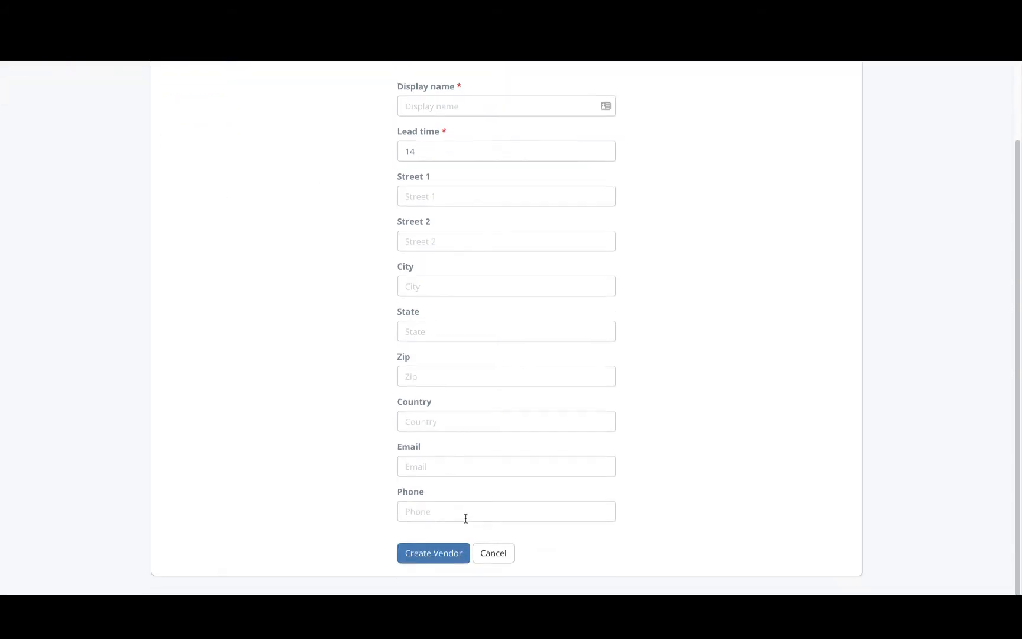
left_click(488, 554)
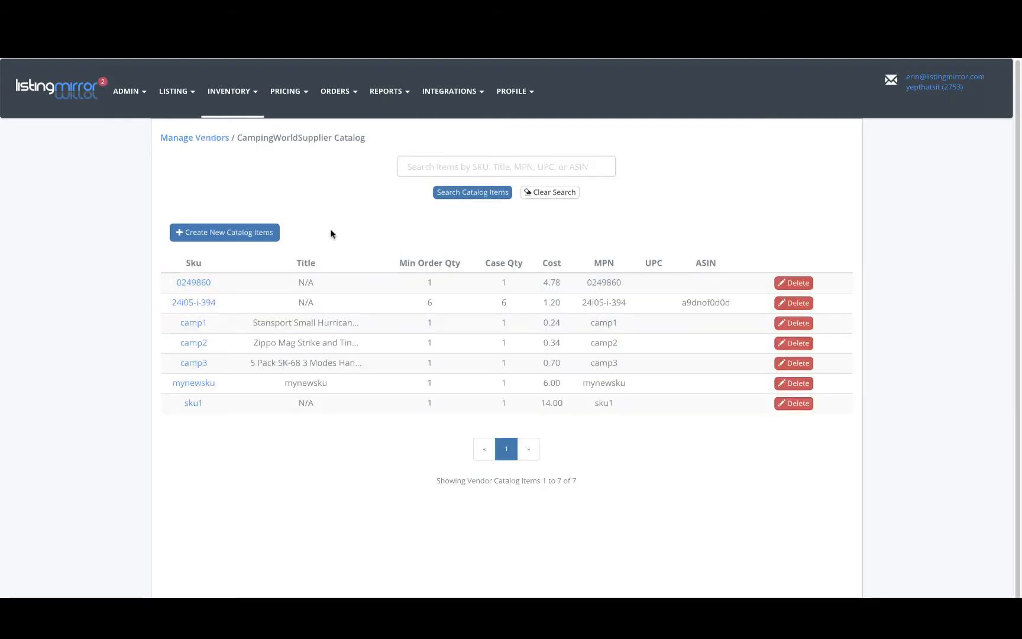
Add SKU 76590nl as a new catalog item in the CampingWorldSupplier catalog with a cost of 4.98
left_click(236, 235)
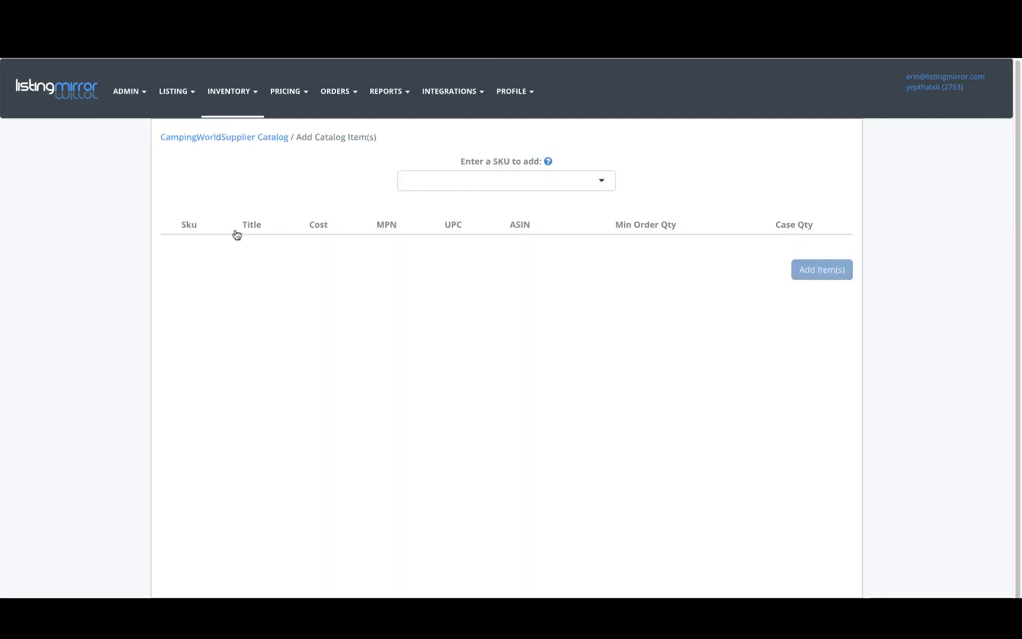
left_click(454, 185)
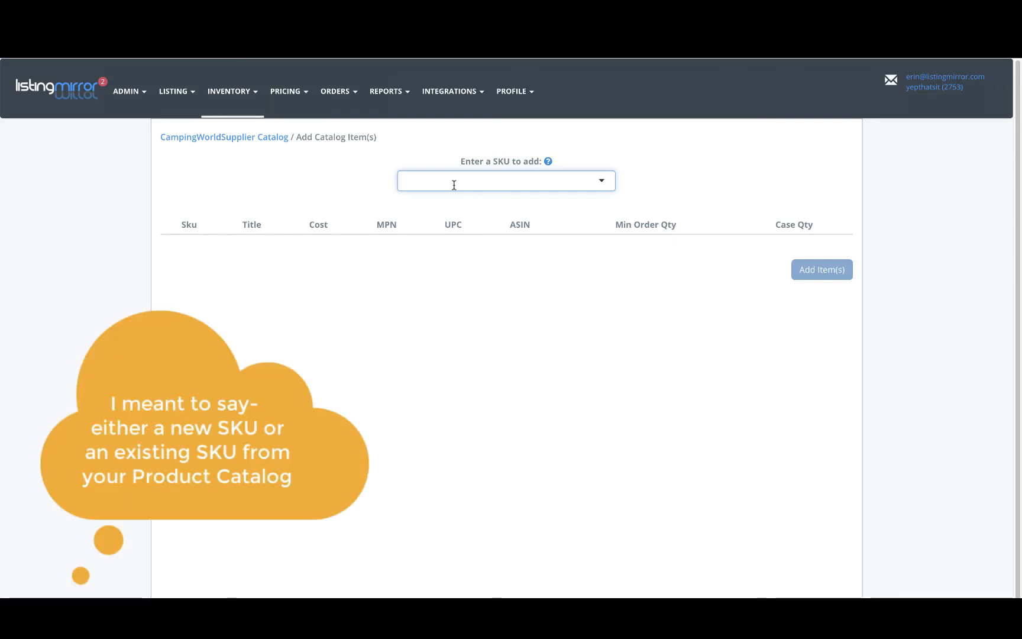
type("7659")
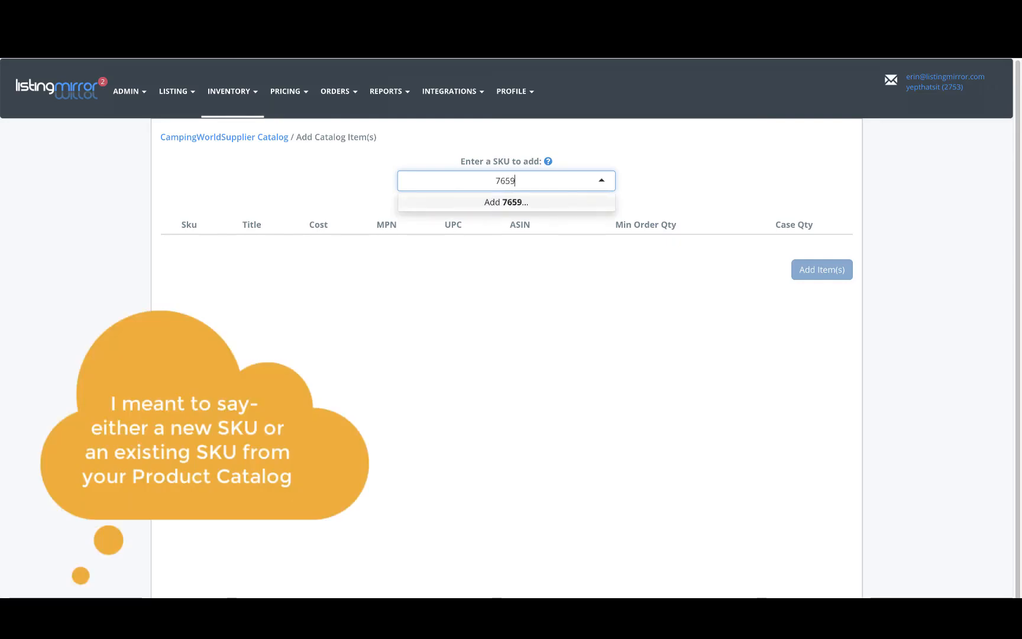
type("0nl")
left_click(487, 203)
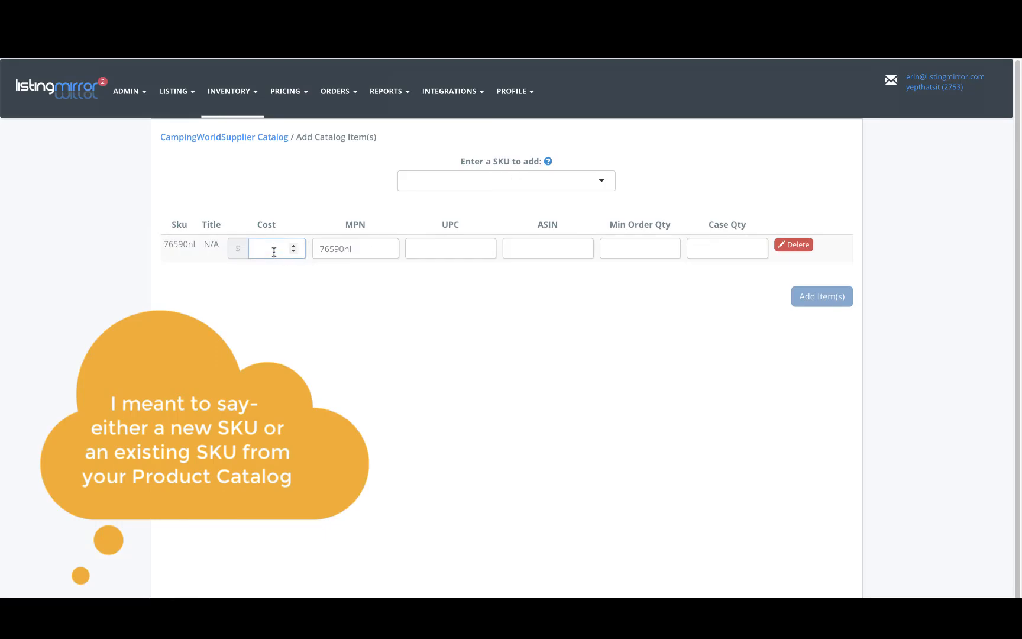
type("4")
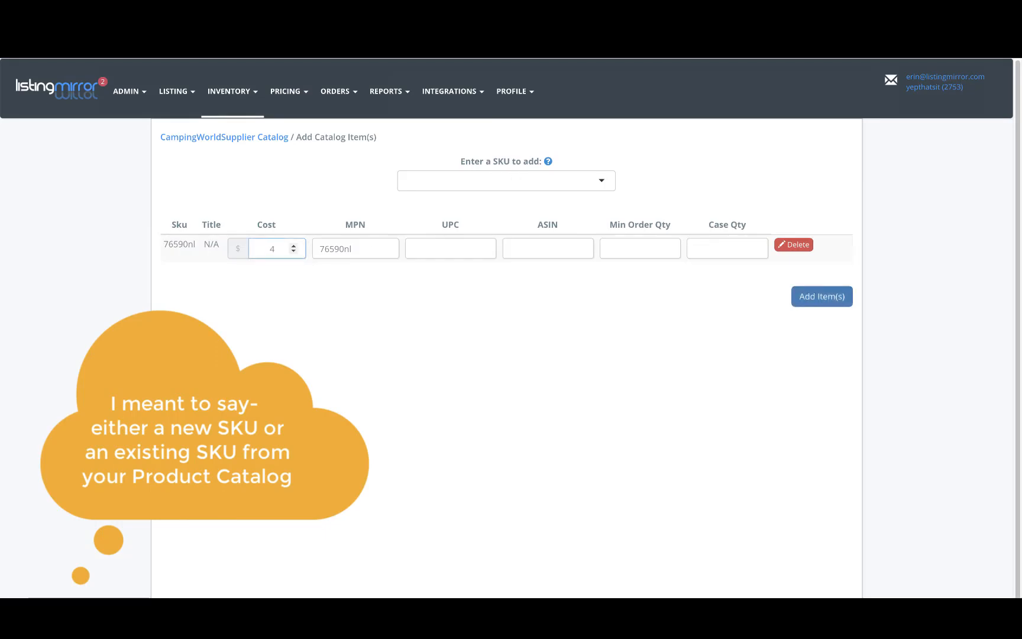
type(".98")
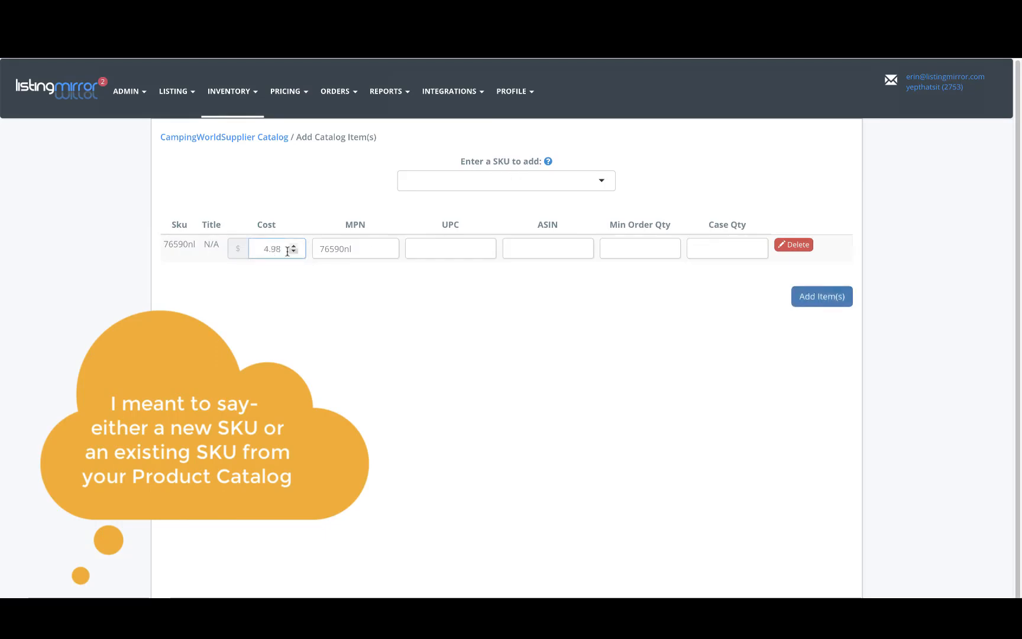
Set the item's case quantity to 6 and minimum order quantity to 30, then add it to the catalog
left_click(551, 250)
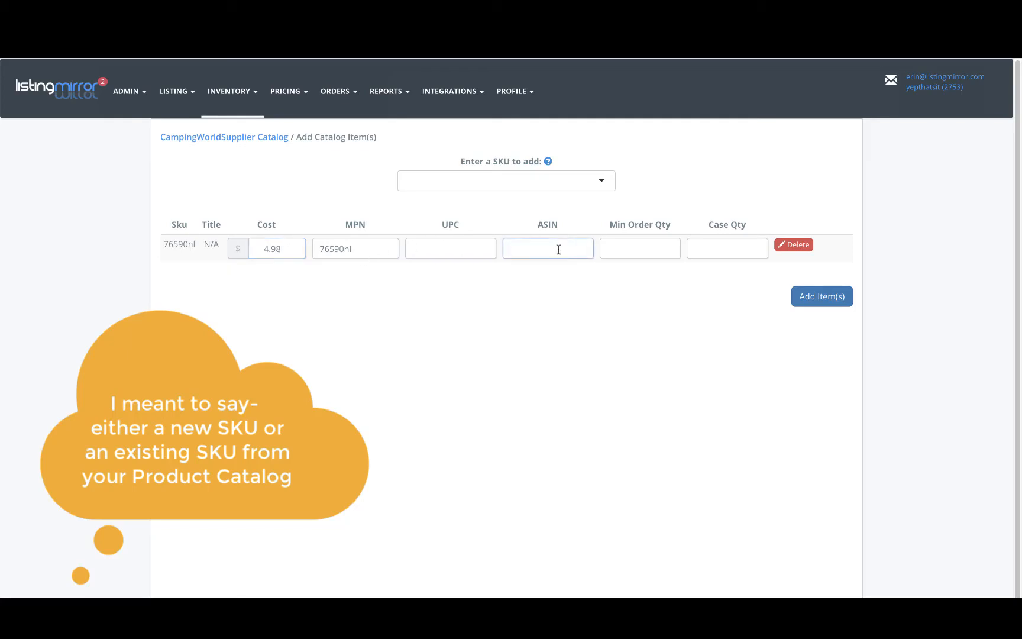
left_click(639, 249)
left_click(724, 249)
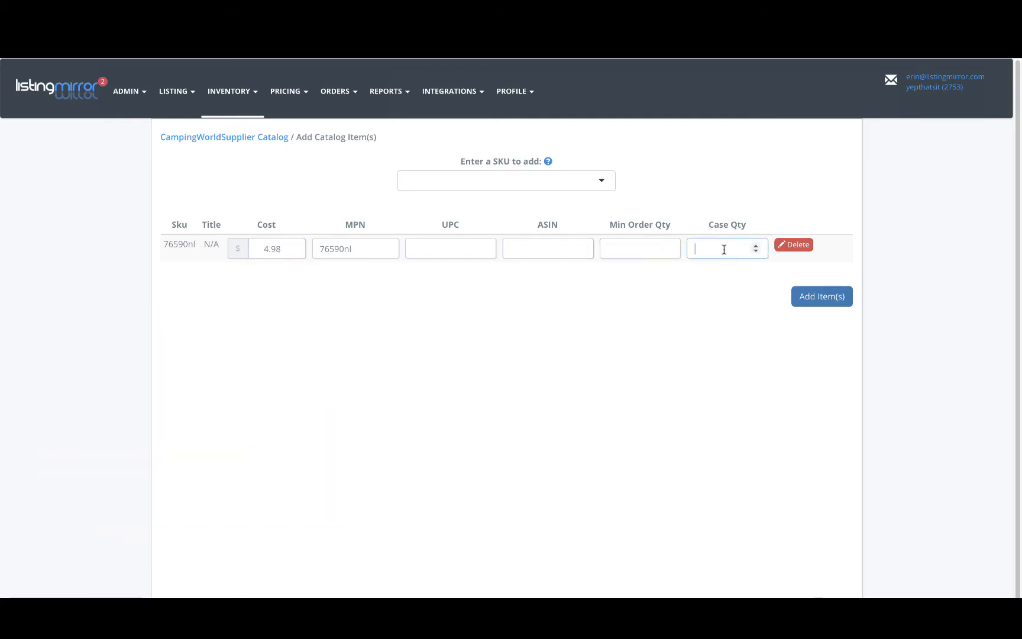
type("6")
left_click(640, 249)
type("6")
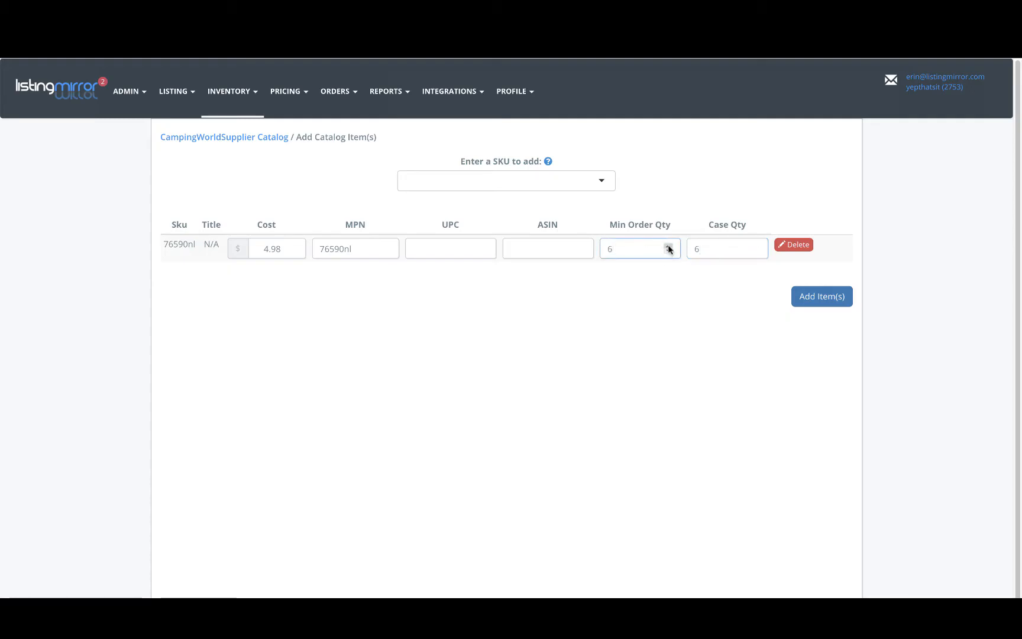
left_click(669, 247)
left_click(669, 247)
left_click(669, 247)
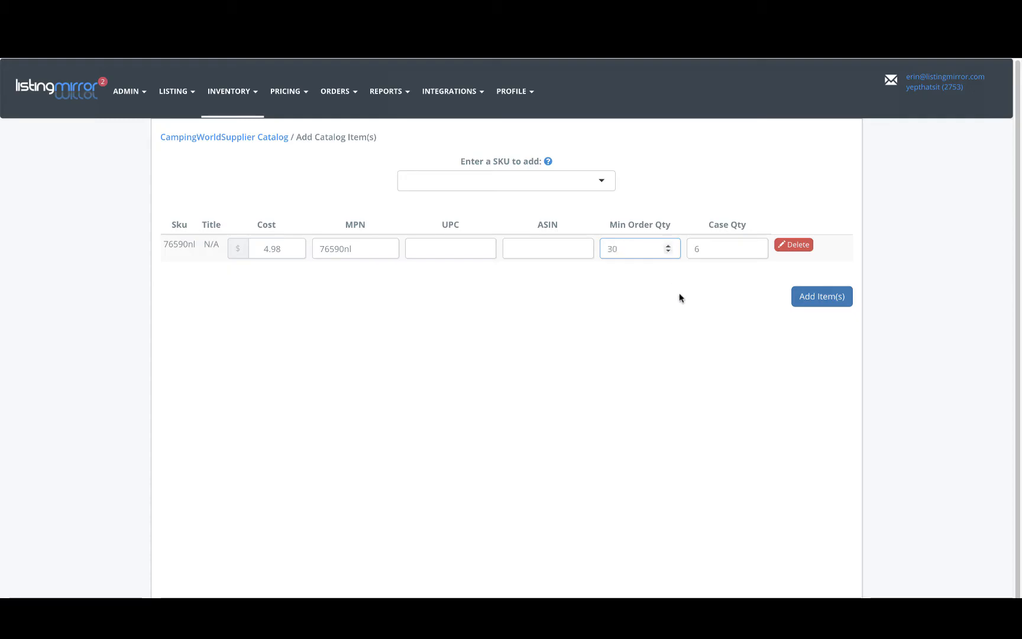
left_click(820, 299)
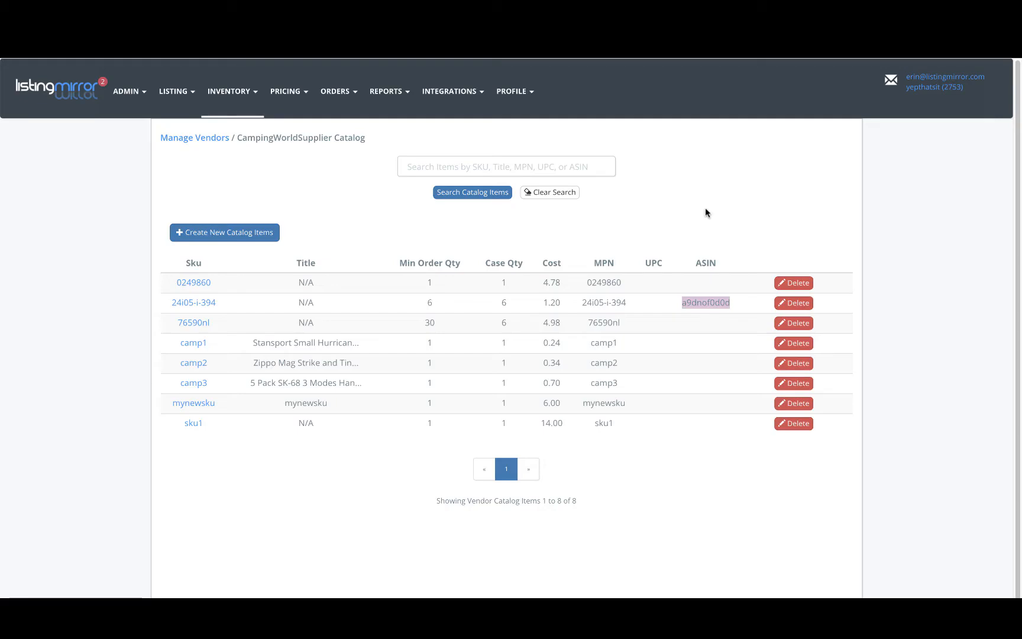
Open a new purchase order form from Purchase Orders
left_click(240, 93)
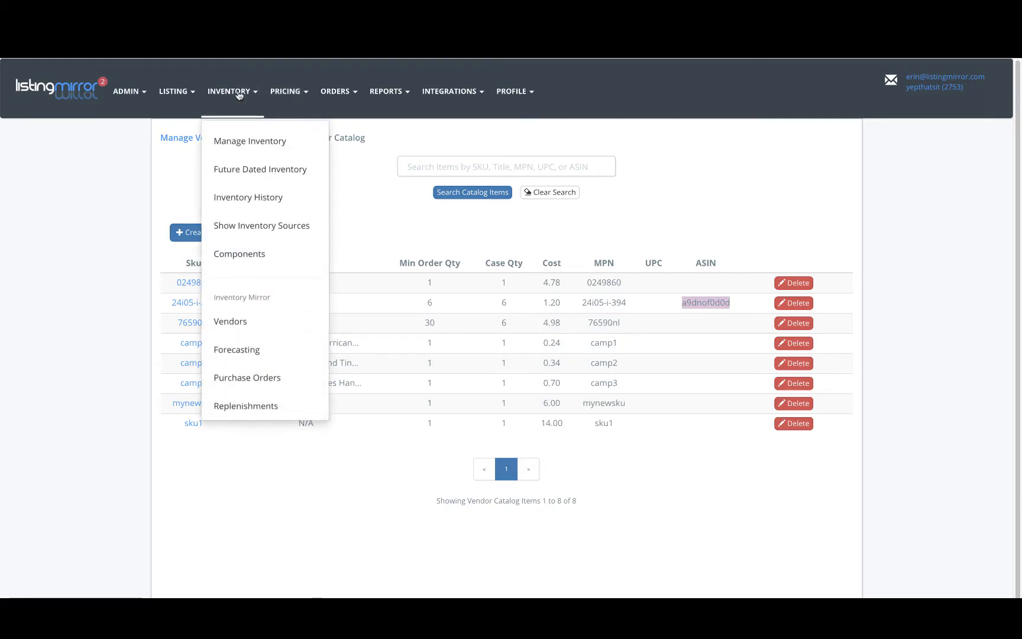
left_click(248, 374)
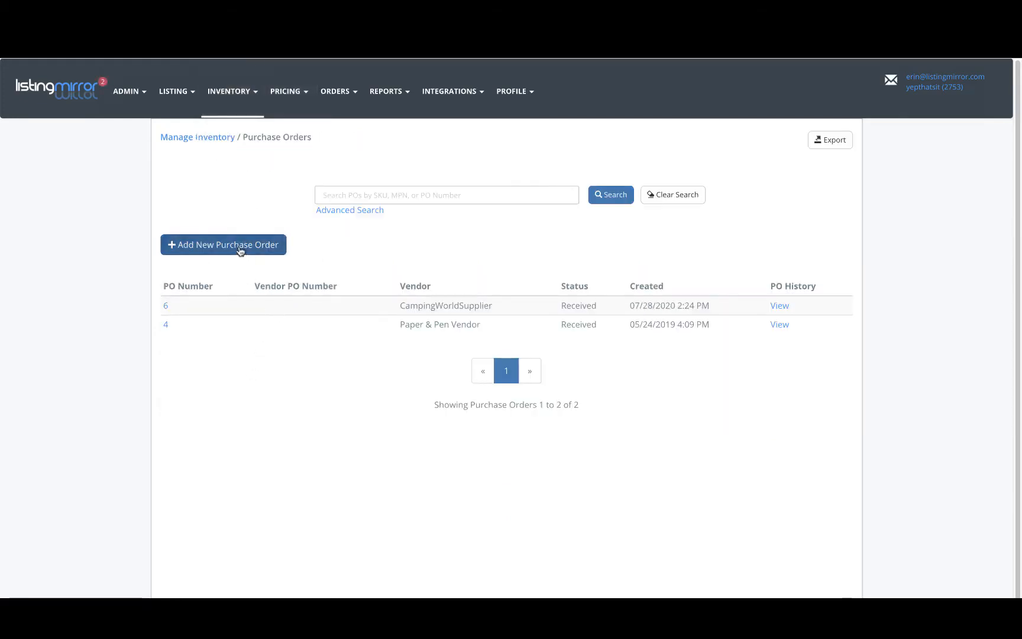
left_click(253, 249)
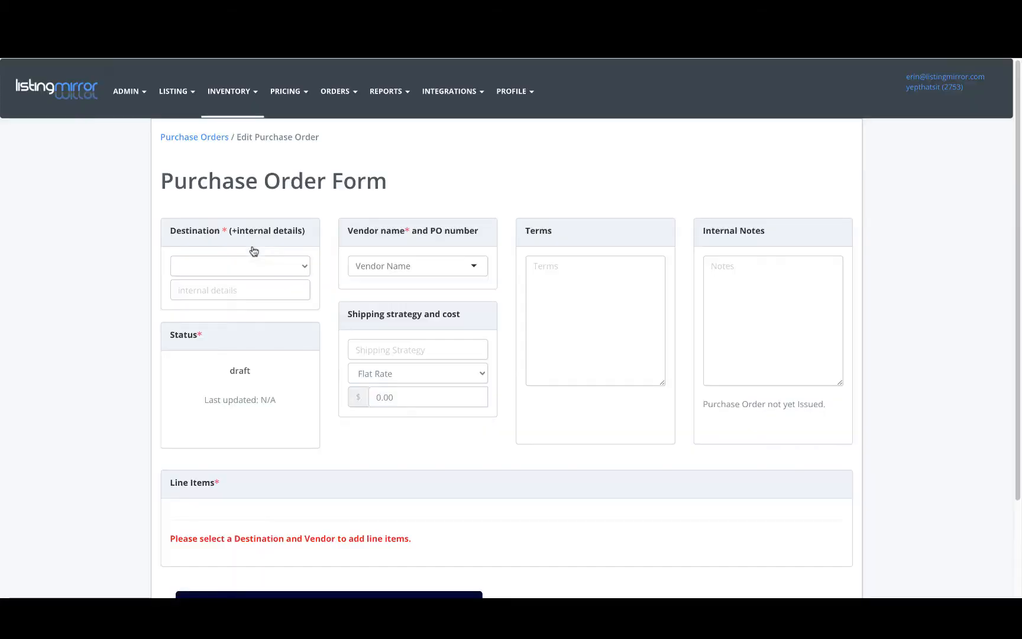
Add SKU 0249860 as the first line item on the purchase order
scroll(562, 257, "down", 1)
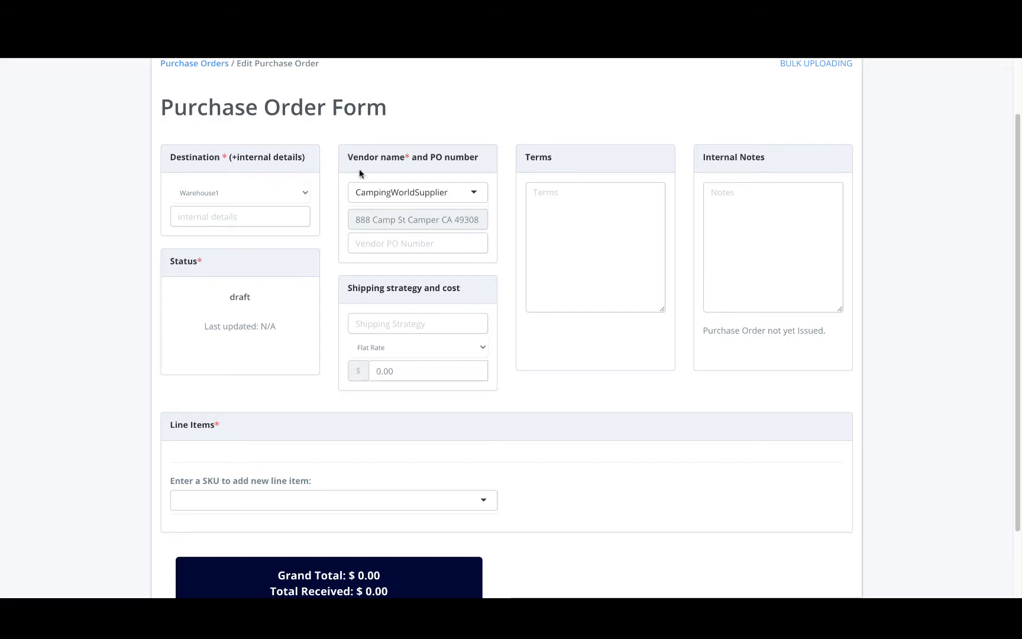
left_click(320, 501)
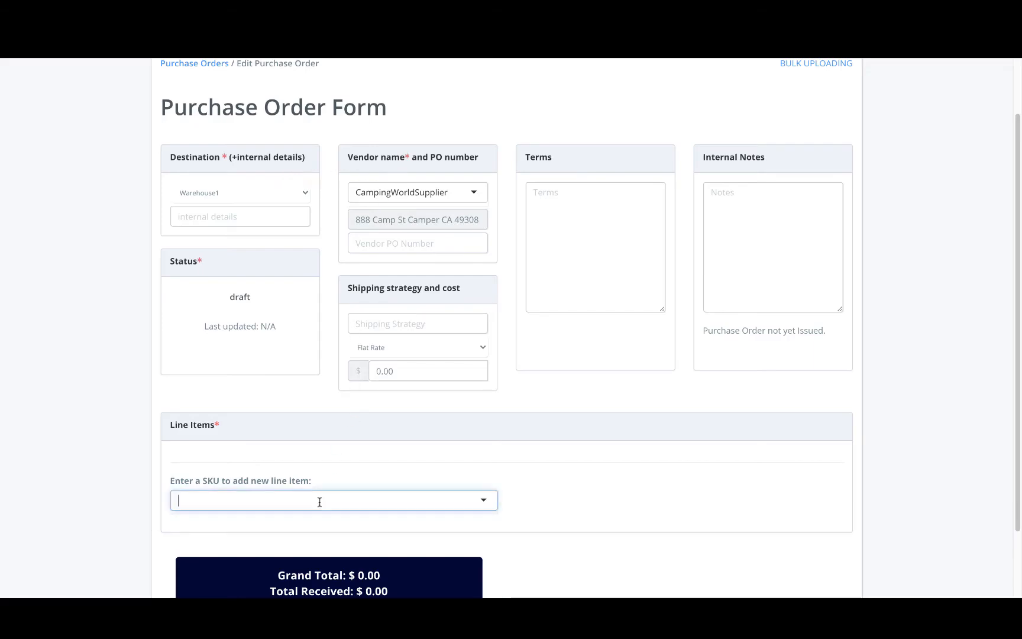
type("0")
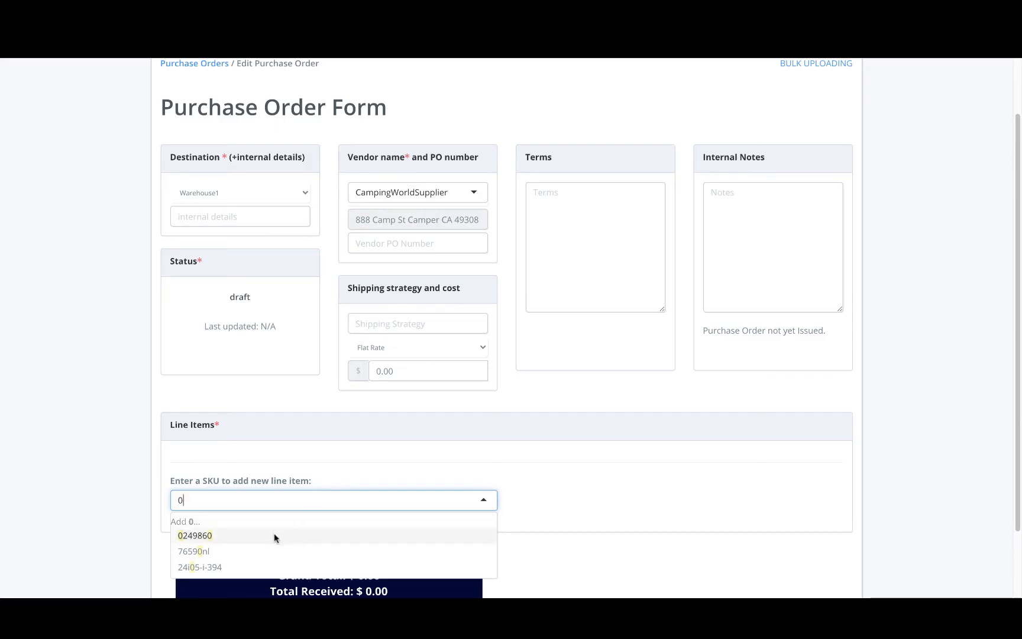
left_click(275, 536)
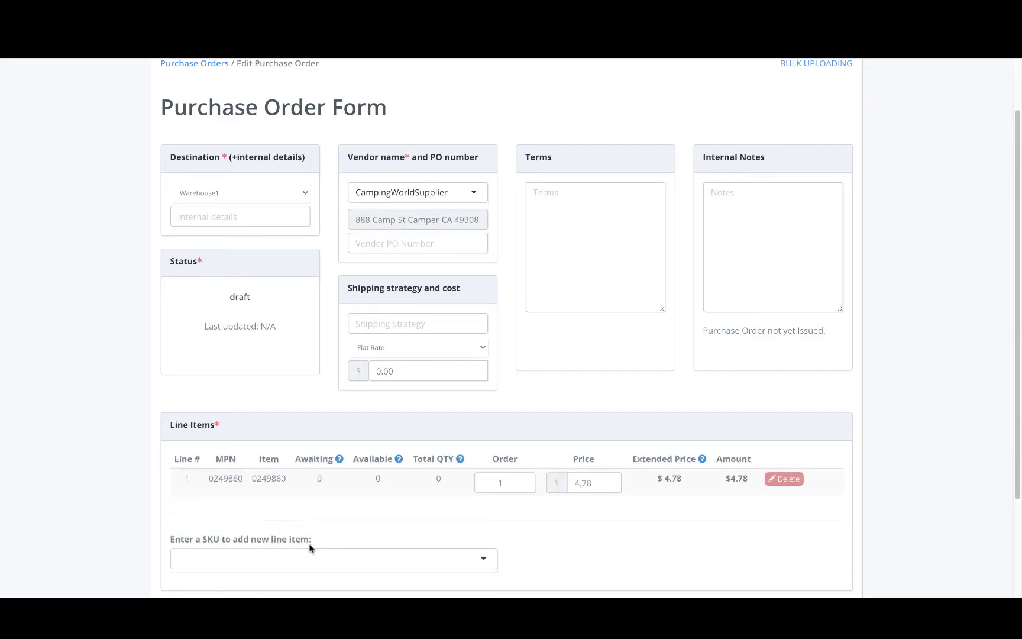
Add SKU 9860800 as a second line item and select its price field
left_click(332, 565)
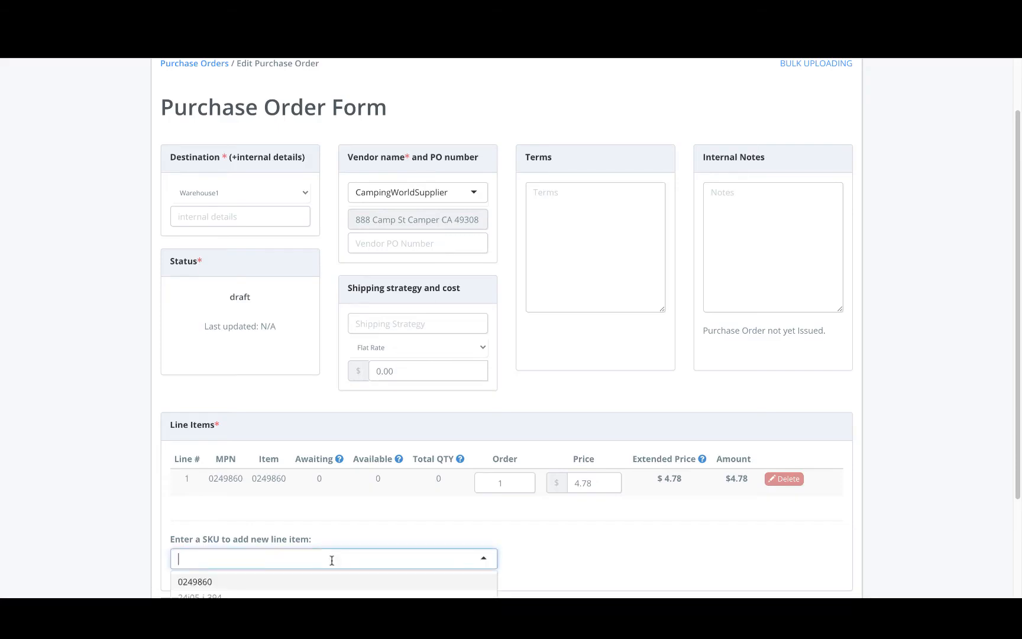
type("9860800")
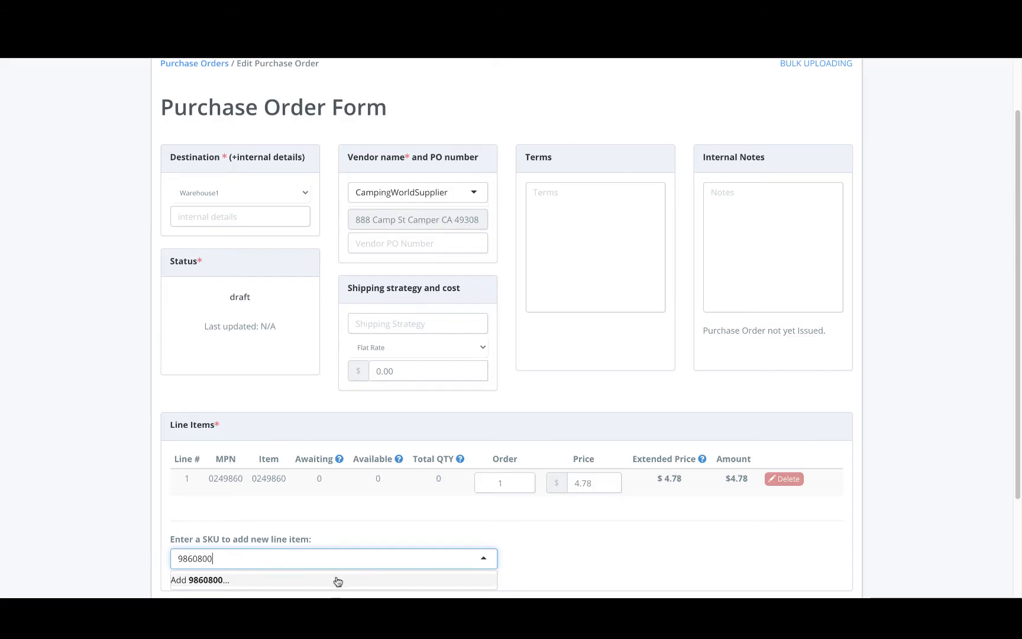
left_click(338, 580)
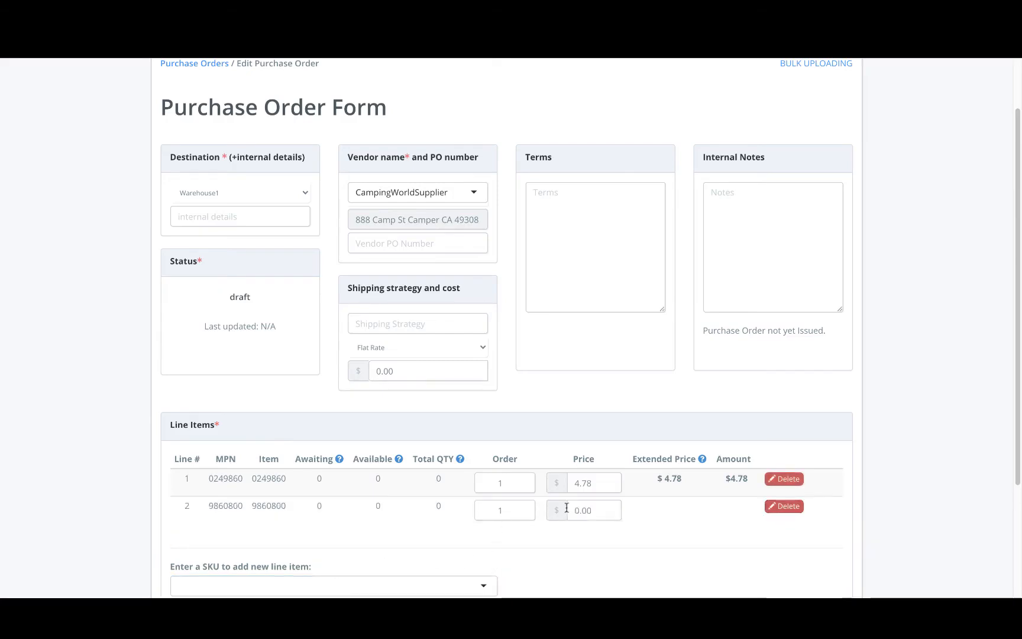
left_click(594, 510)
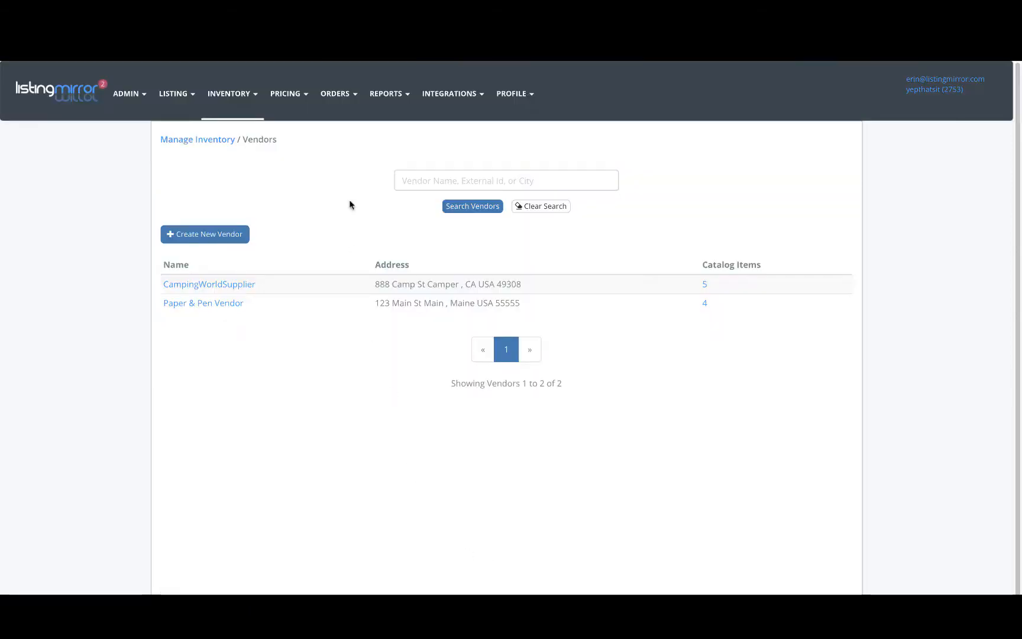
Open a new purchase order form from Purchase Orders
left_click(256, 99)
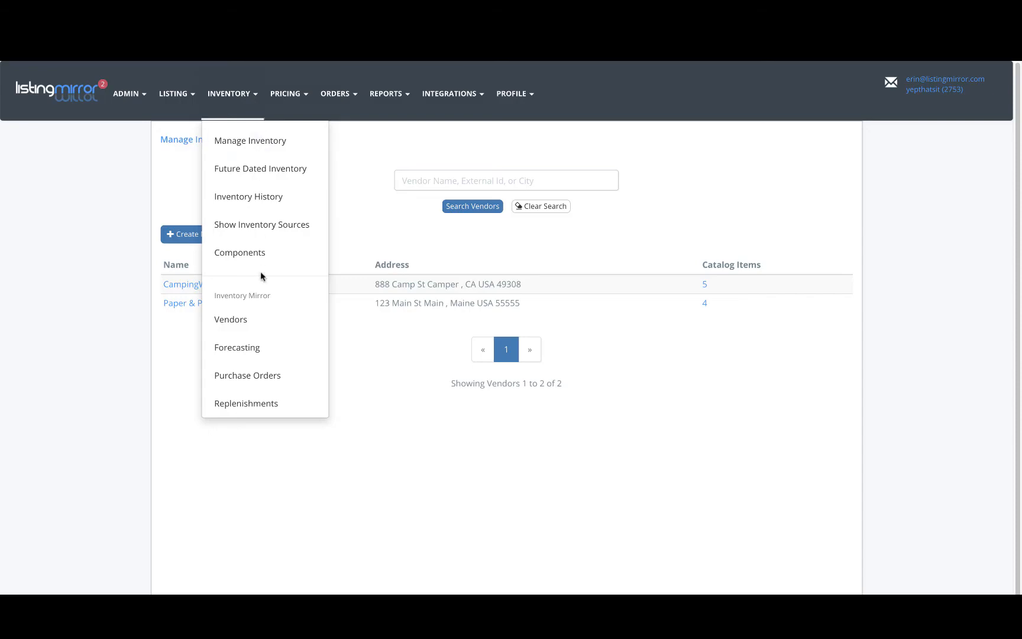
left_click(259, 376)
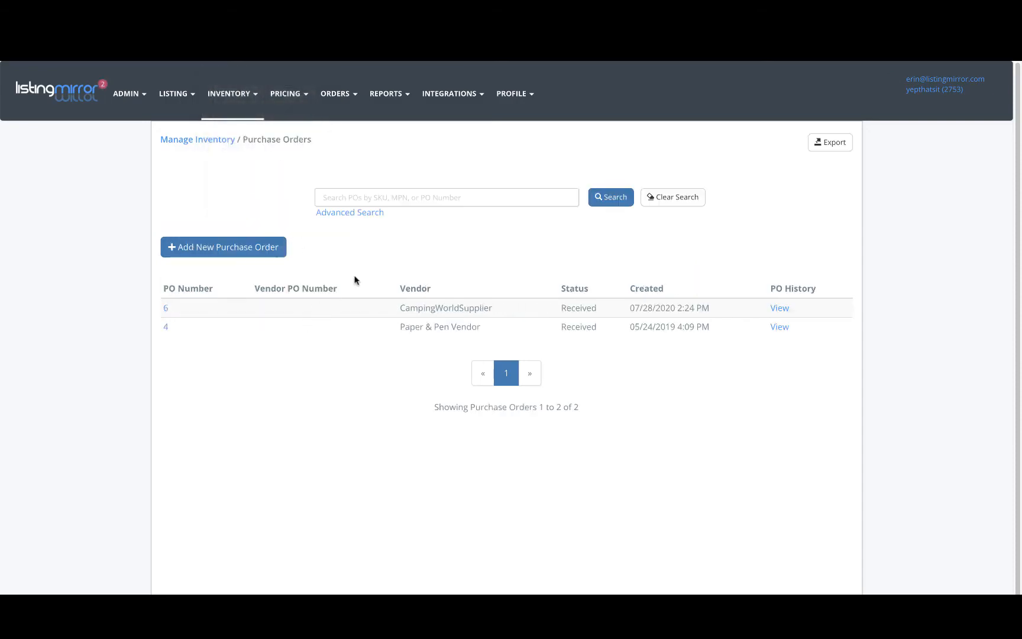
left_click(249, 251)
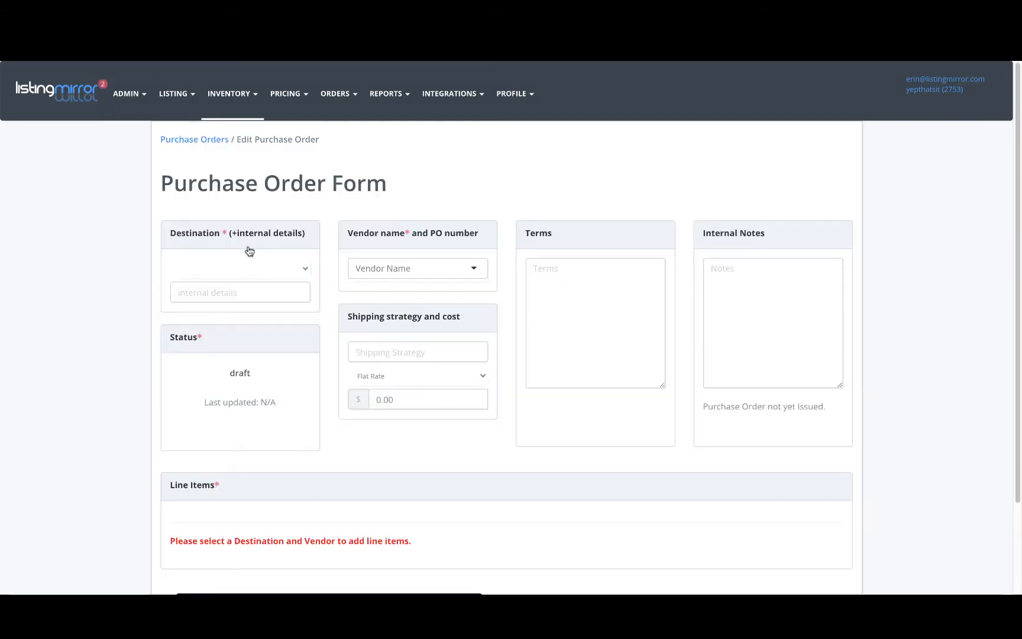
Set the purchase order's destination to Warehouse1
left_click(304, 269)
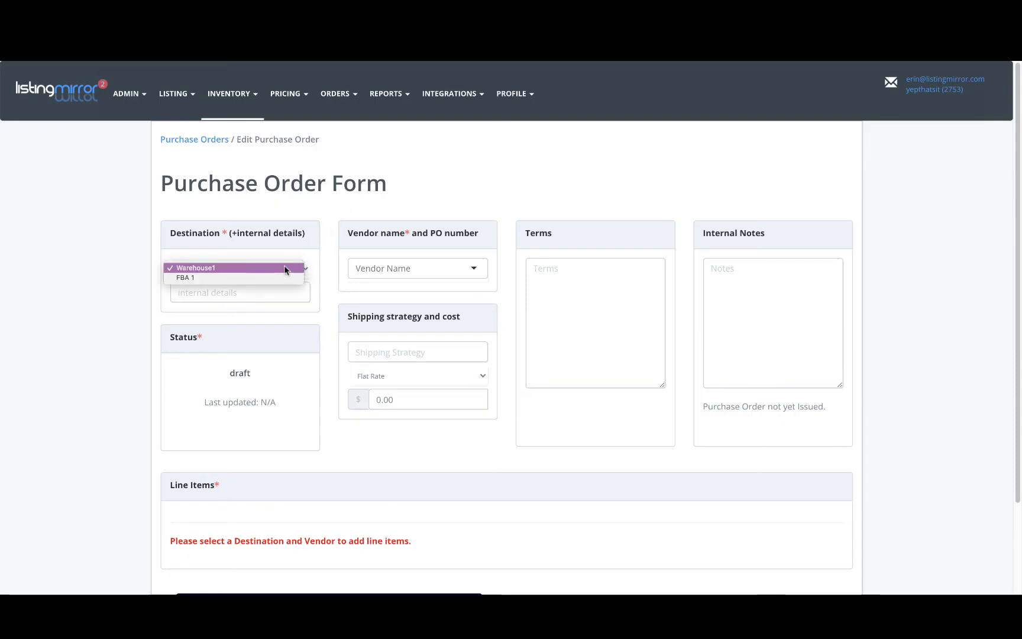
left_click(285, 267)
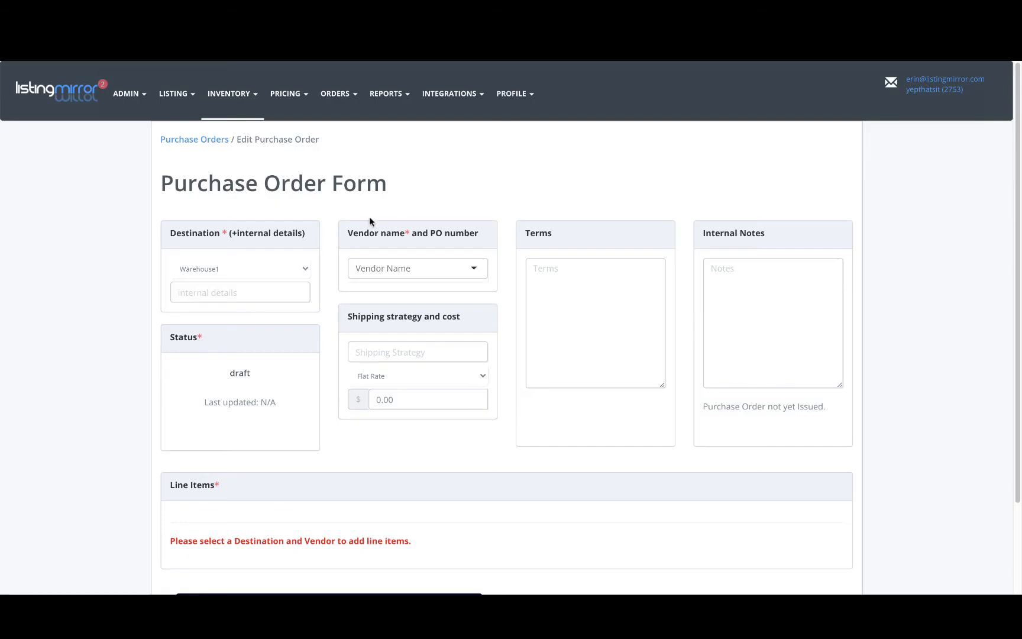
left_click(303, 268)
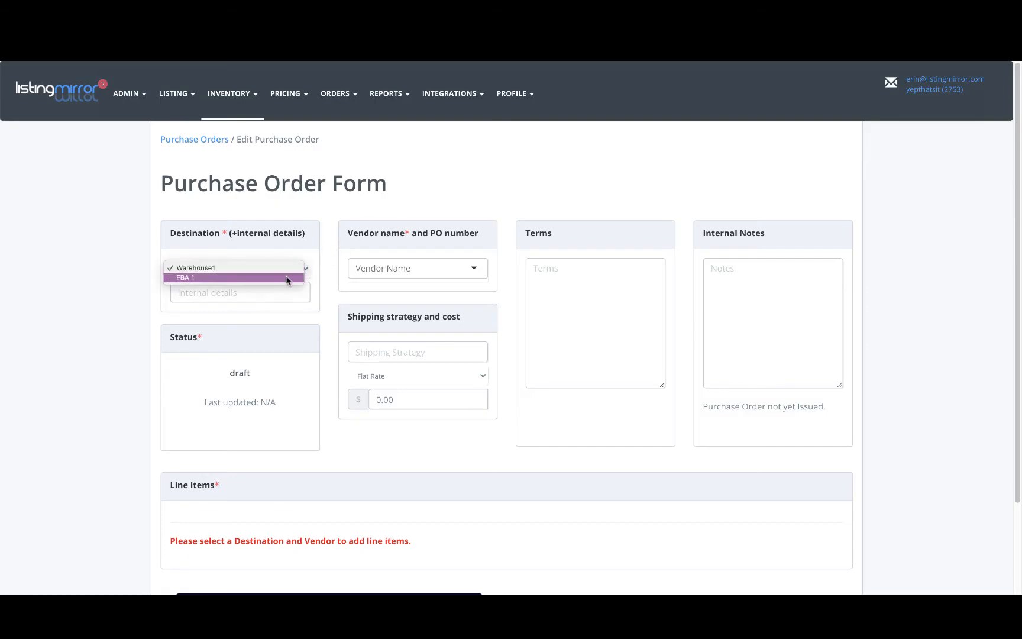
left_click(284, 267)
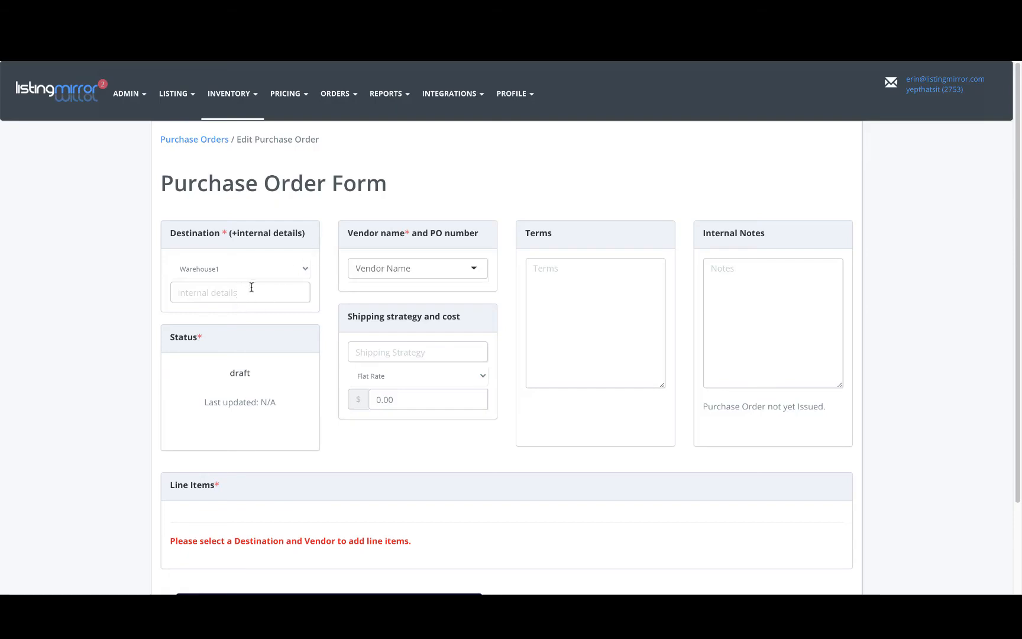
Select CampingWorldSupplier as the vendor and place the cursor in the Vendor PO Number field
left_click(423, 272)
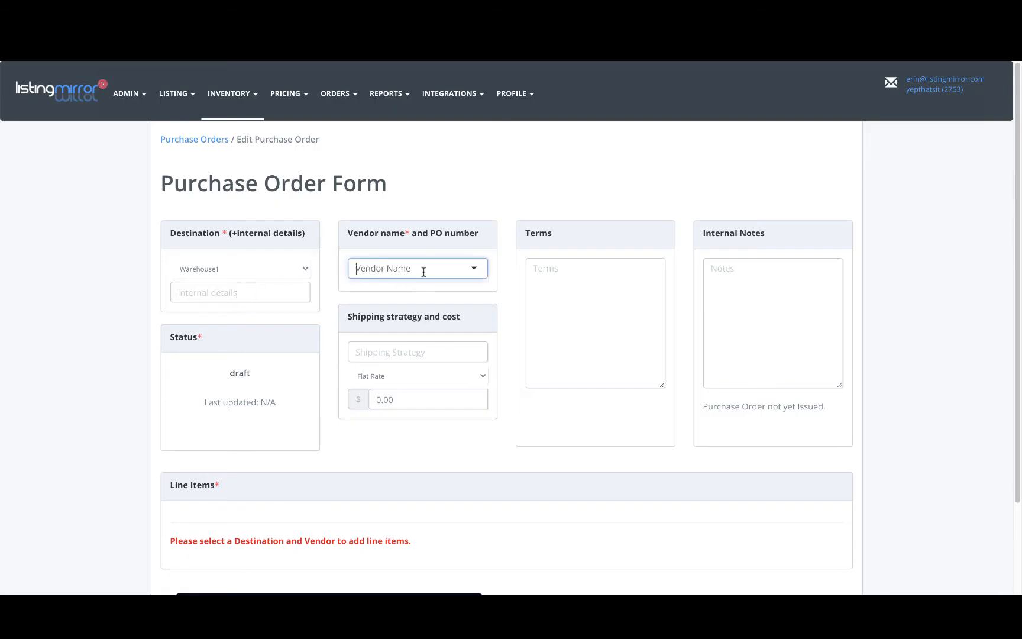
type("ca")
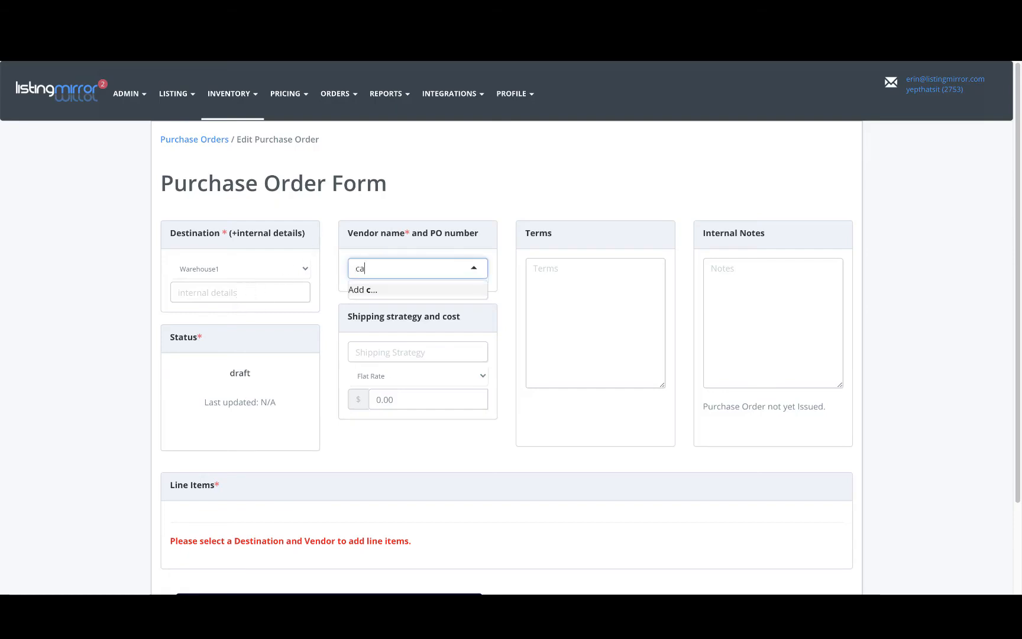
left_click(442, 303)
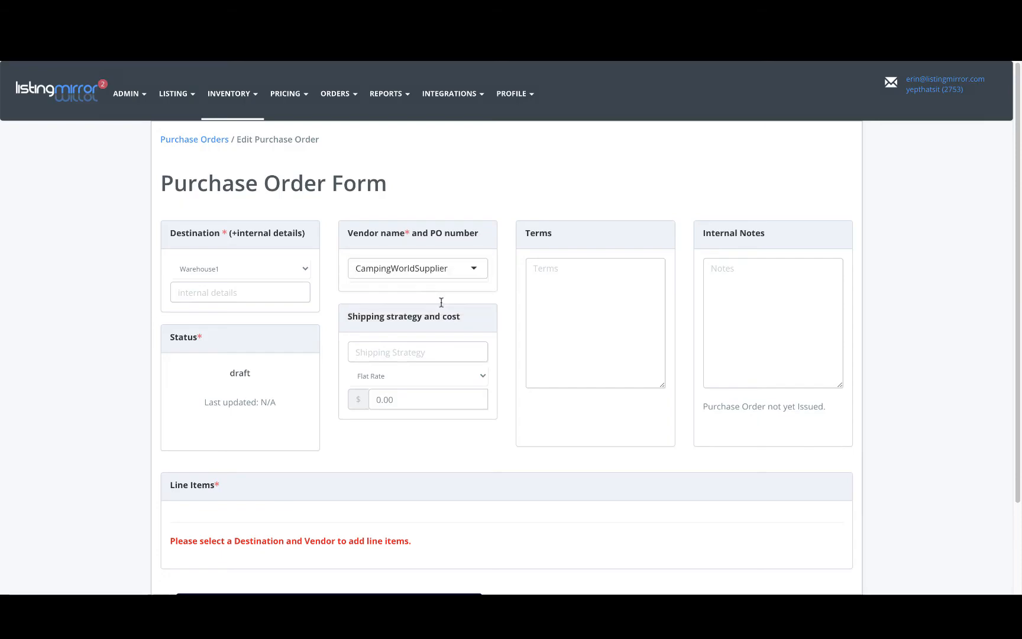
left_click(420, 321)
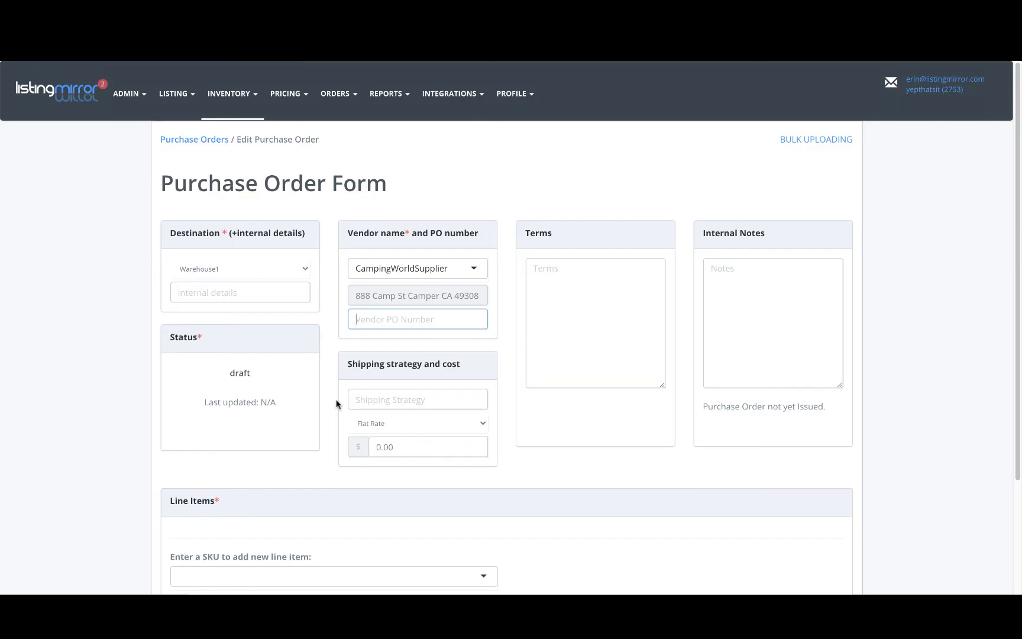
Add SKUs 0249860 and camp1 as line items, keeping Flat Rate shipping, and issue the purchase order to the vendor's e-mail
left_click(314, 471)
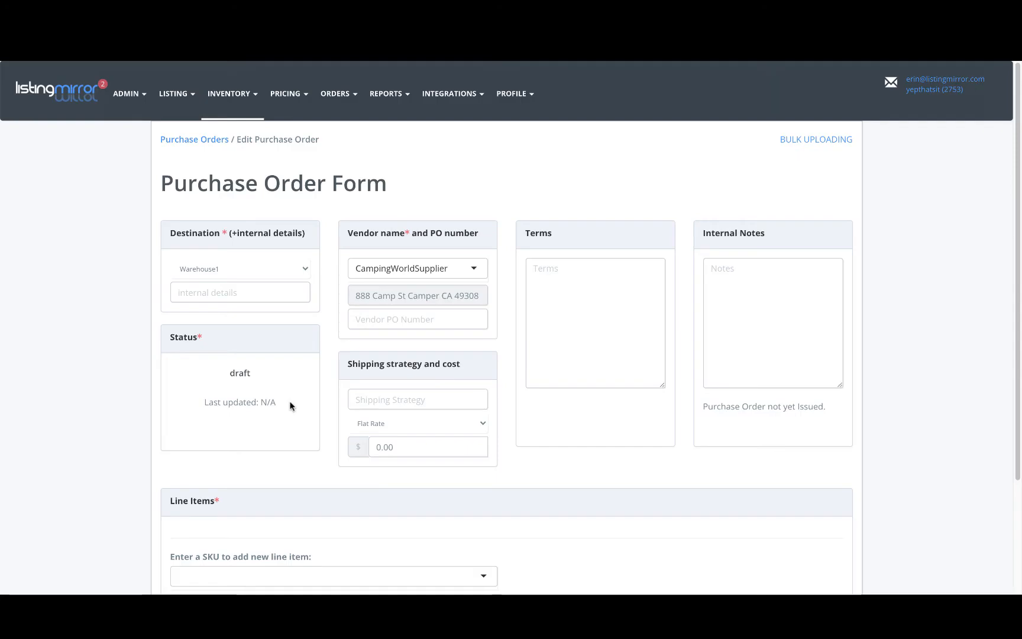
left_click(430, 398)
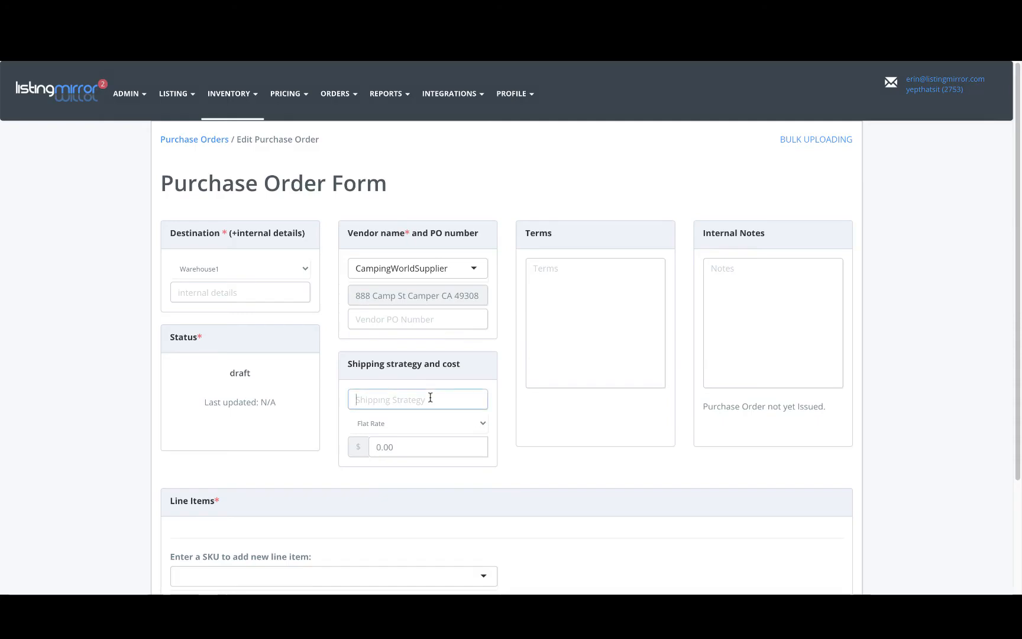
left_click(480, 425)
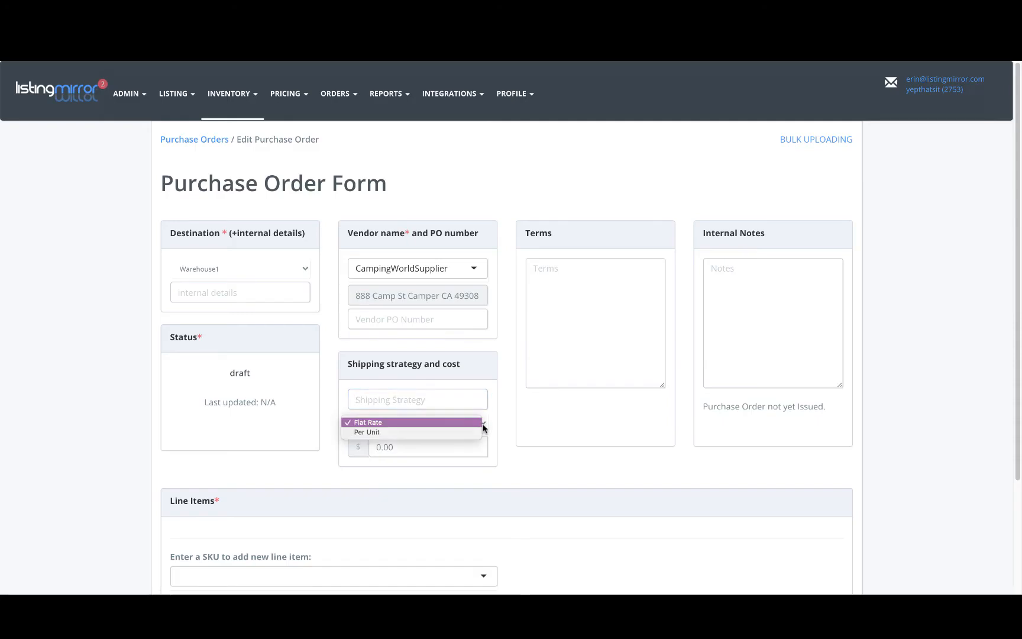
left_click(510, 476)
scroll(626, 486, "down", 3)
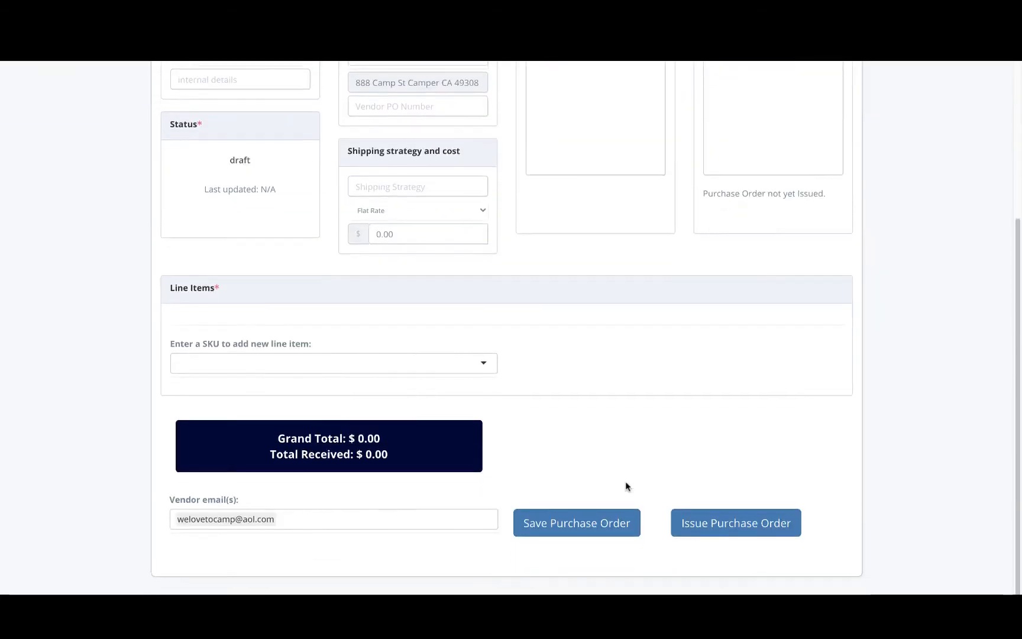
left_click(482, 368)
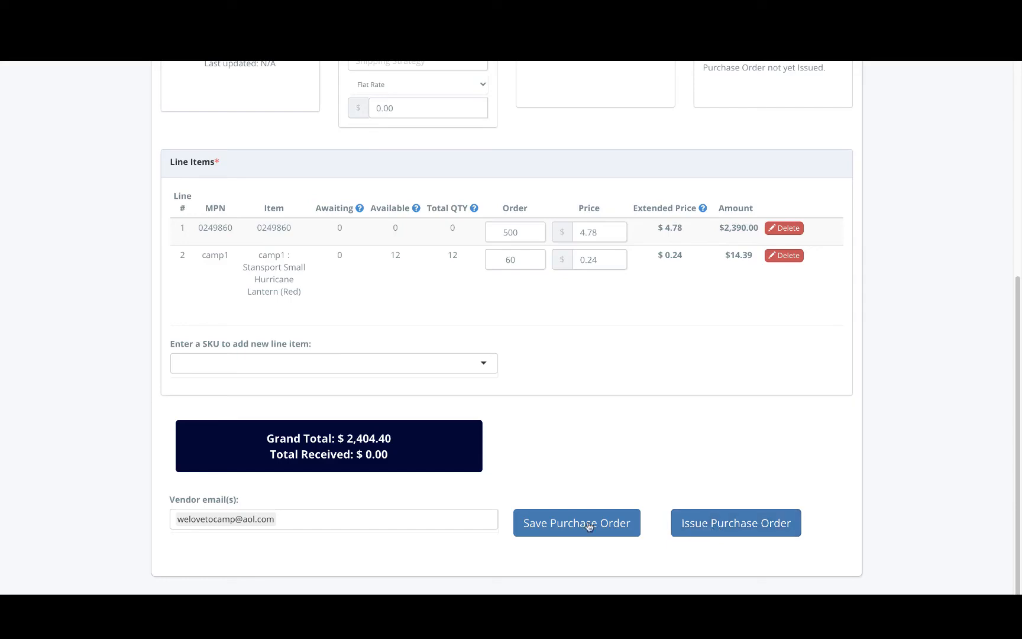
left_click(468, 517)
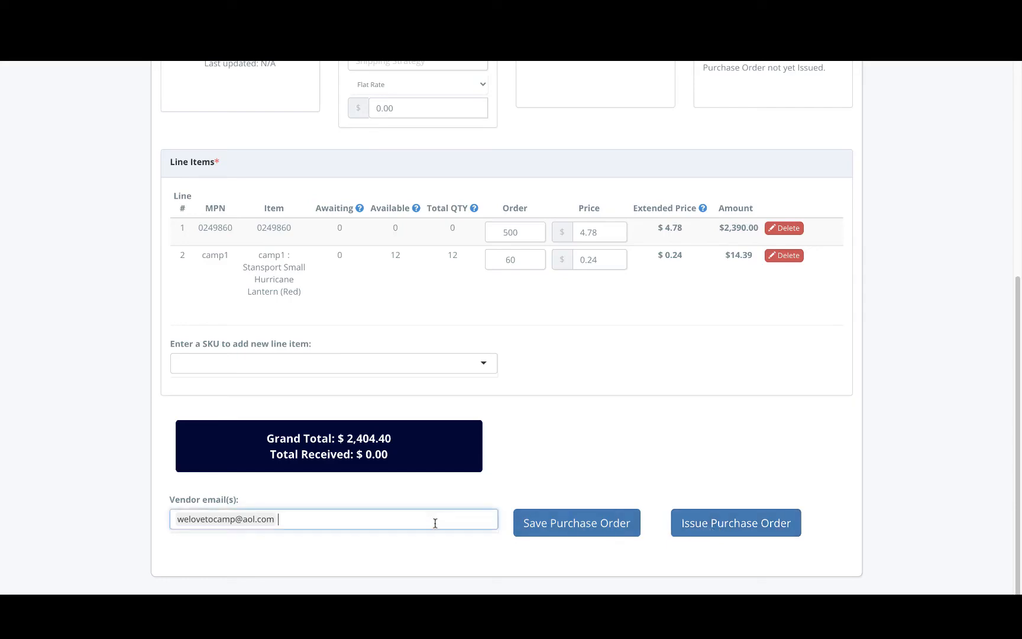
left_click(710, 524)
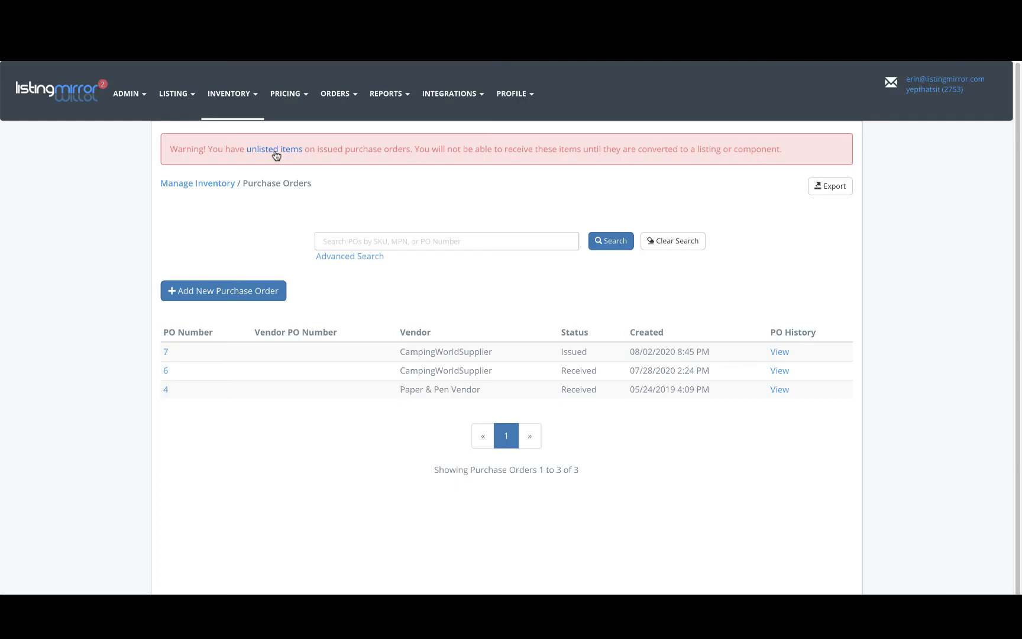
Open the unlisted items in a new tab, select SKU 0249860 and start creating an Amazon listing for it
right_click(274, 150)
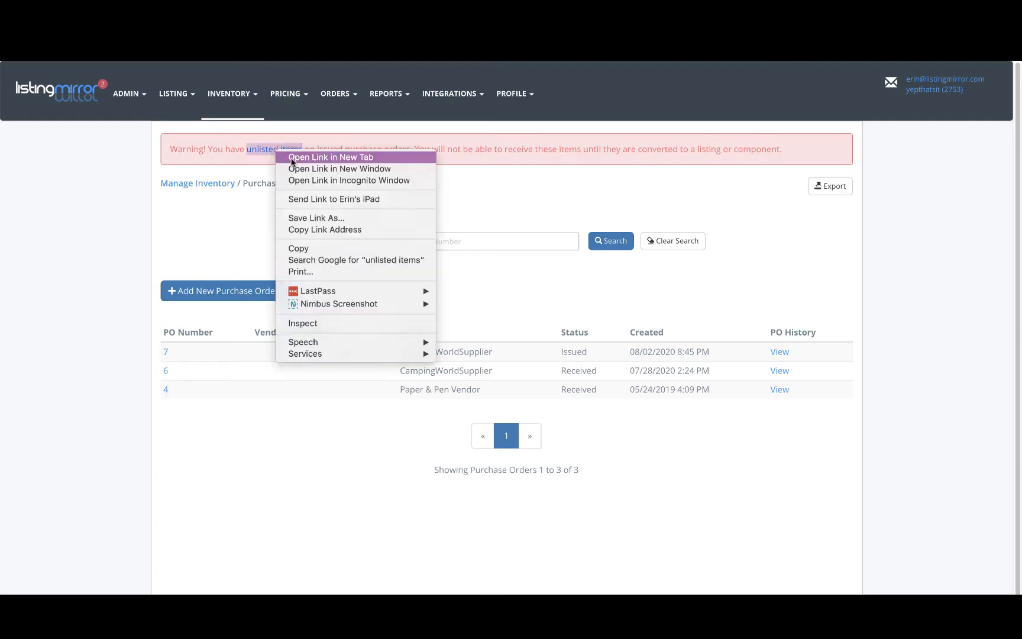
left_click(290, 157)
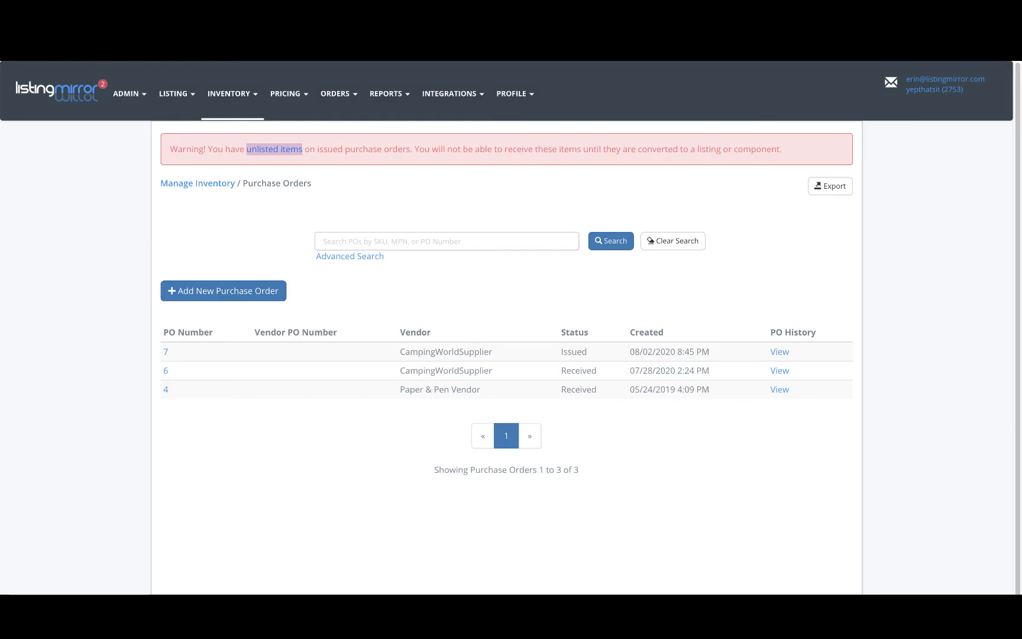
left_click(287, 35)
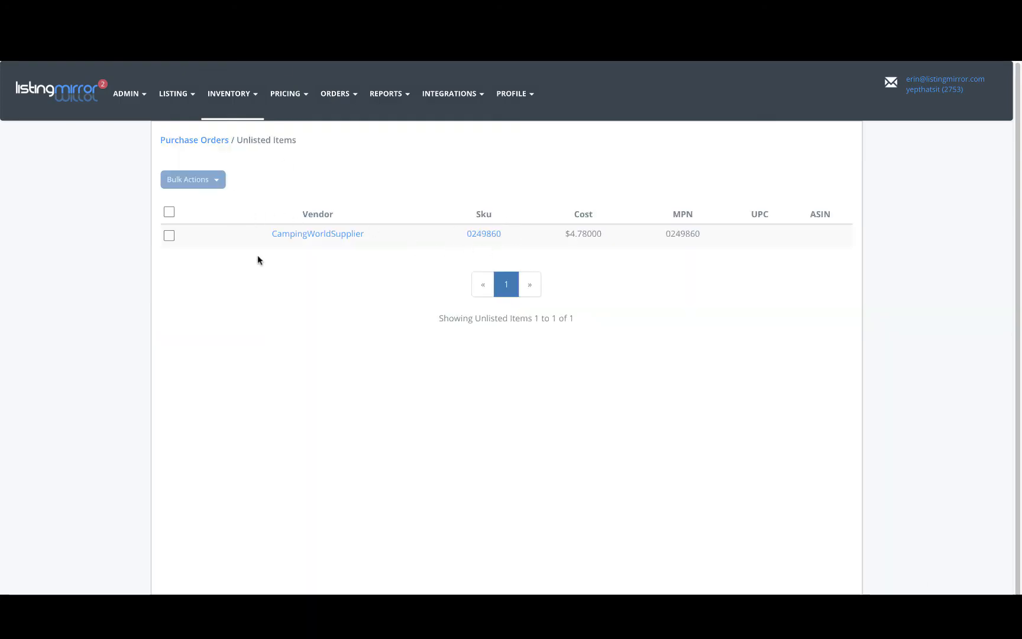
left_click(168, 236)
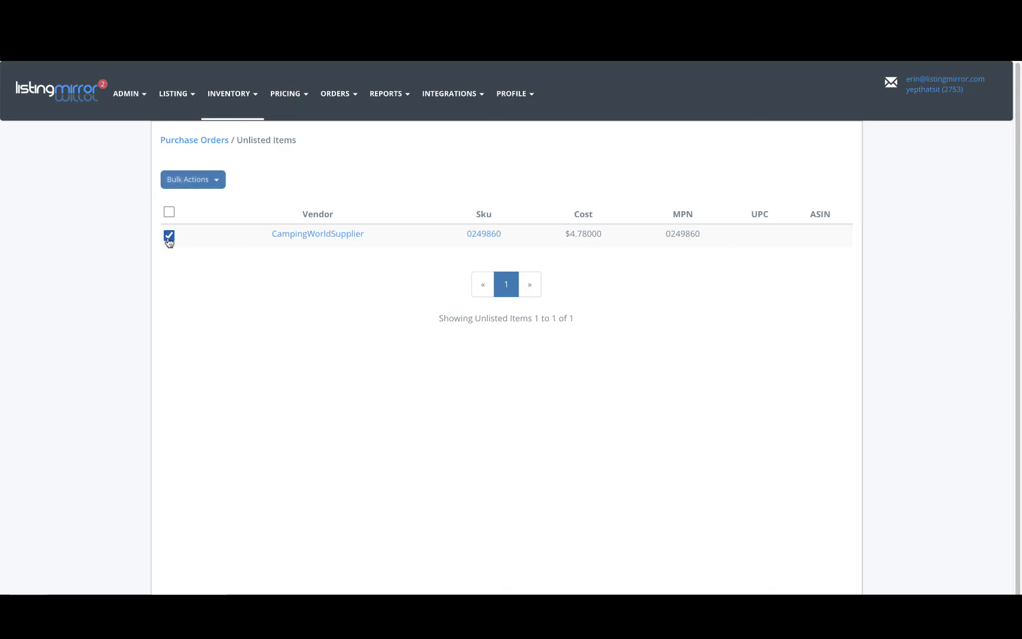
left_click(216, 181)
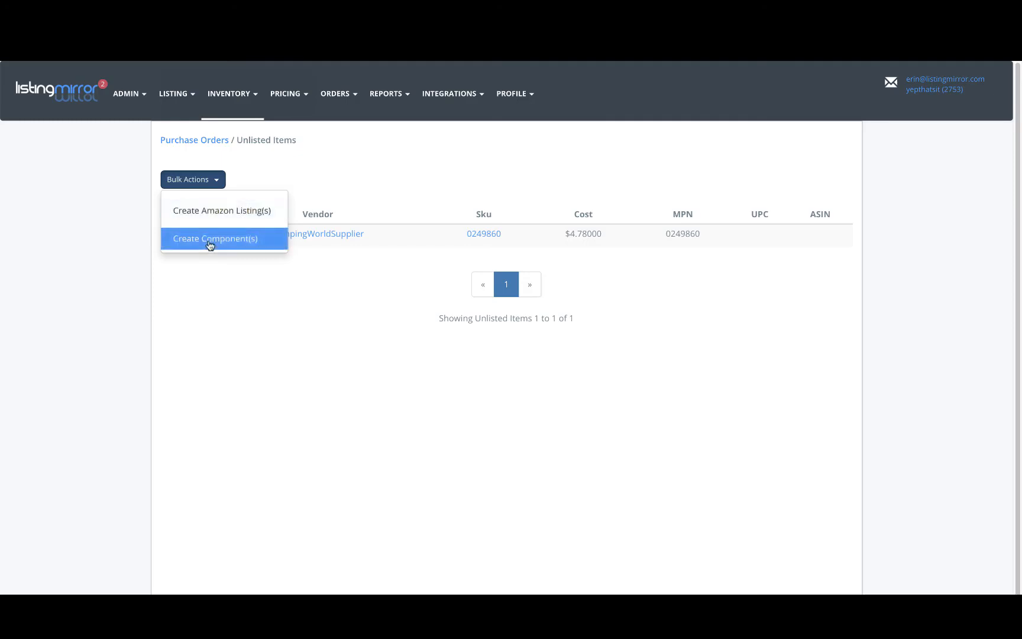
left_click(214, 211)
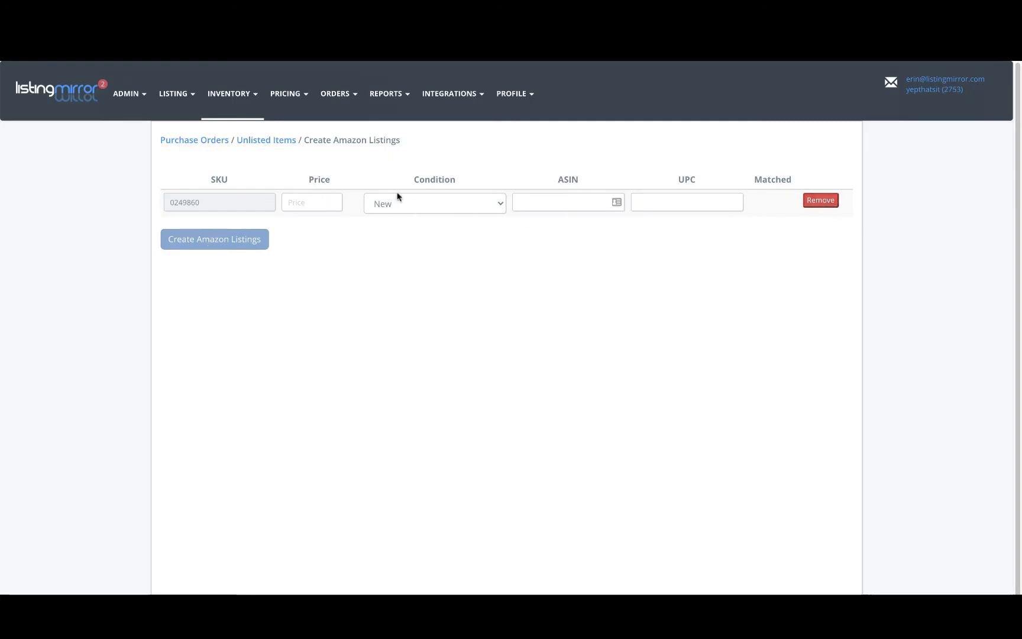
Enter a price of 4 for the new Amazon listing of SKU 0249860
left_click(311, 203)
type("46")
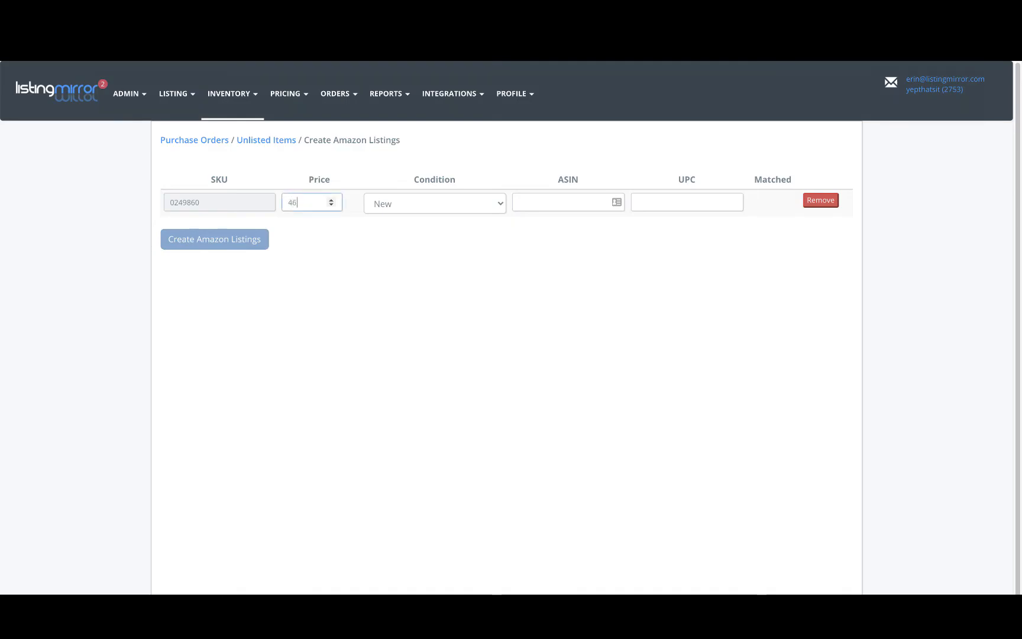
left_click(519, 203)
left_click(675, 205)
Open purchase order 7's history and review its downloaded PDF
key("ctrl+shift+Tab")
left_click(548, 207)
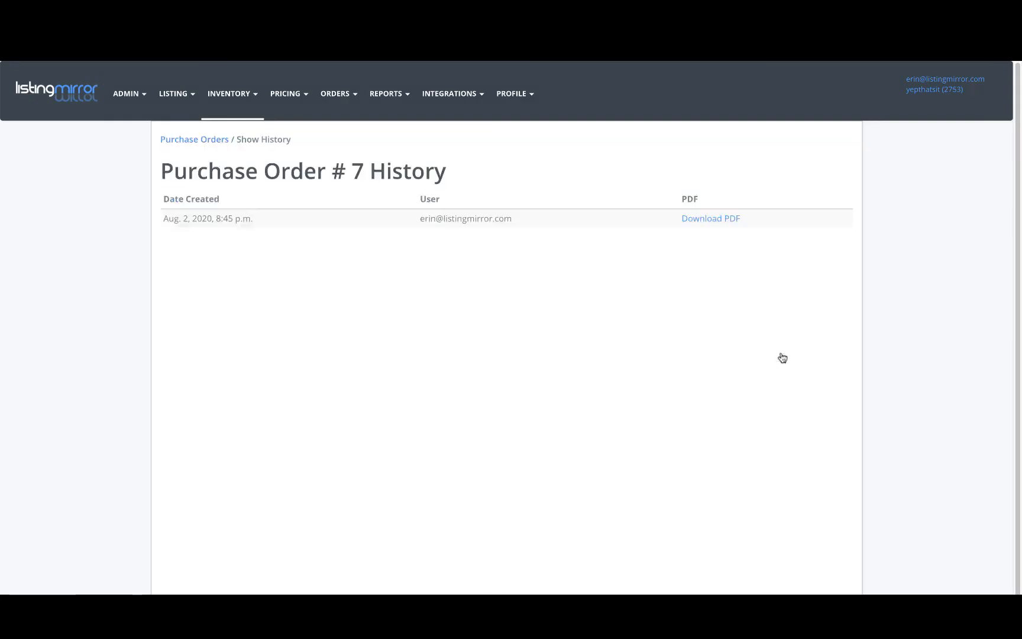
left_click(700, 224)
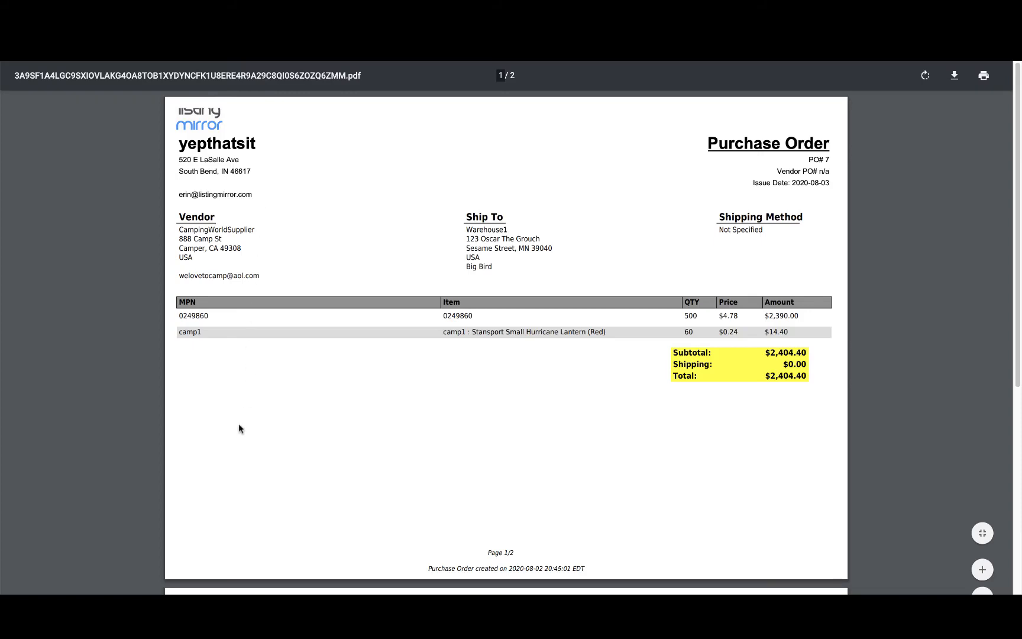
scroll(239, 433, "down", 3)
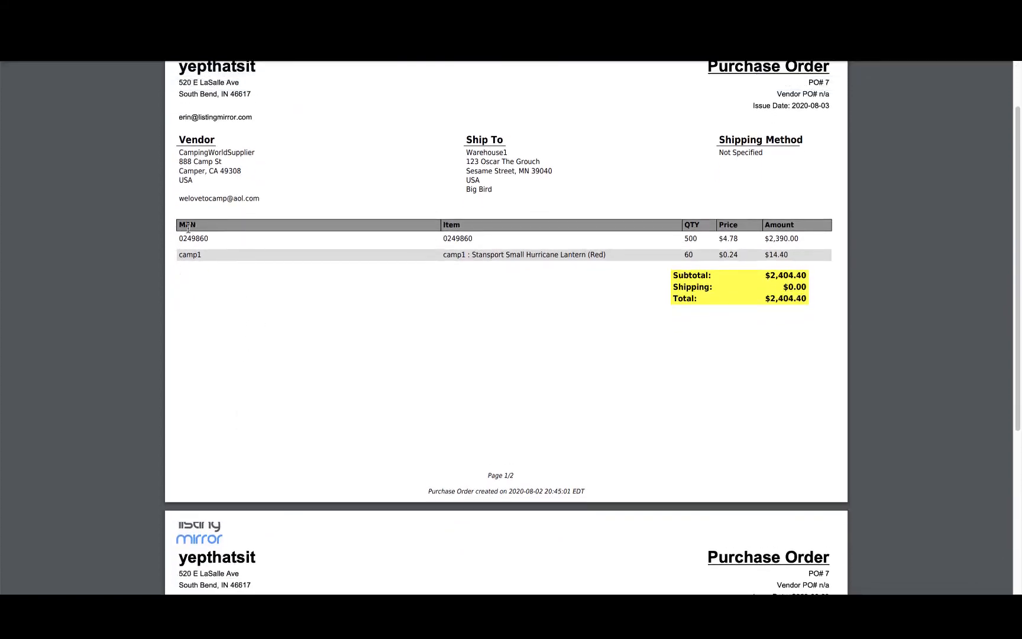
scroll(277, 437, "down", 3)
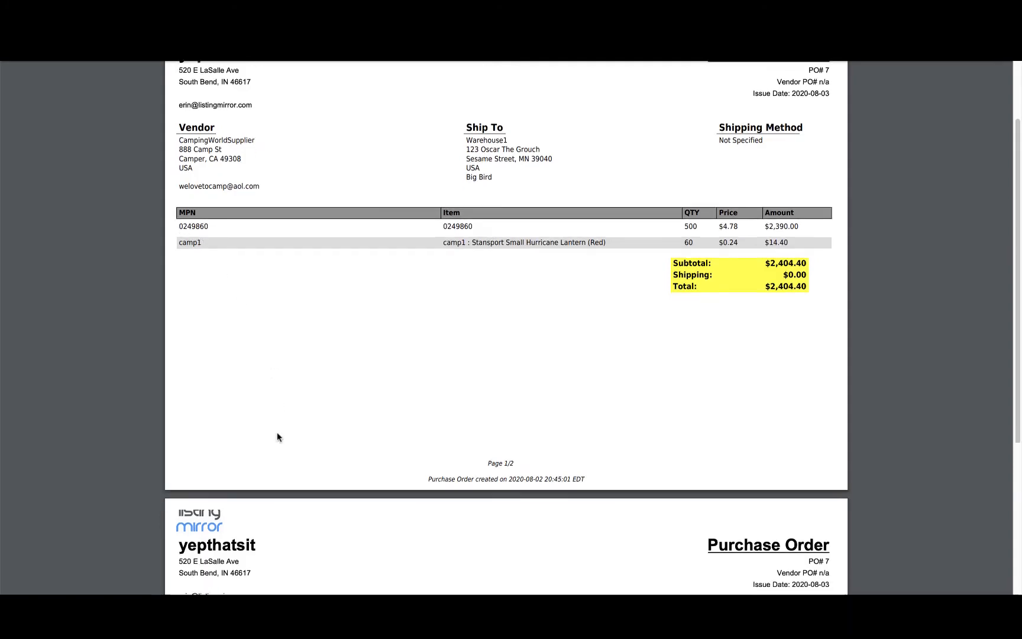
scroll(278, 437, "down", 5)
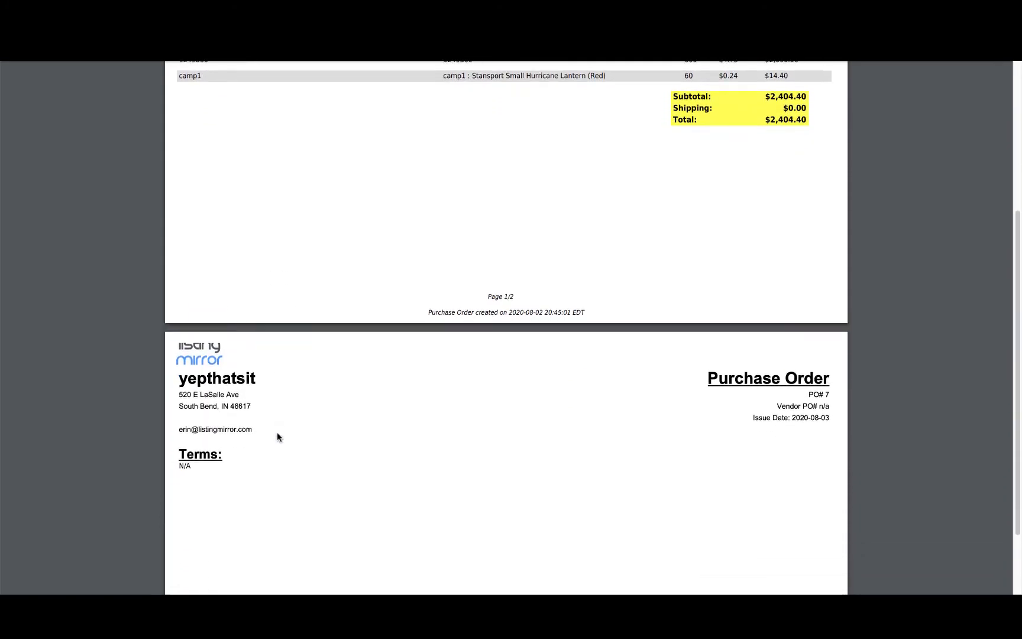
scroll(278, 437, "down", 2)
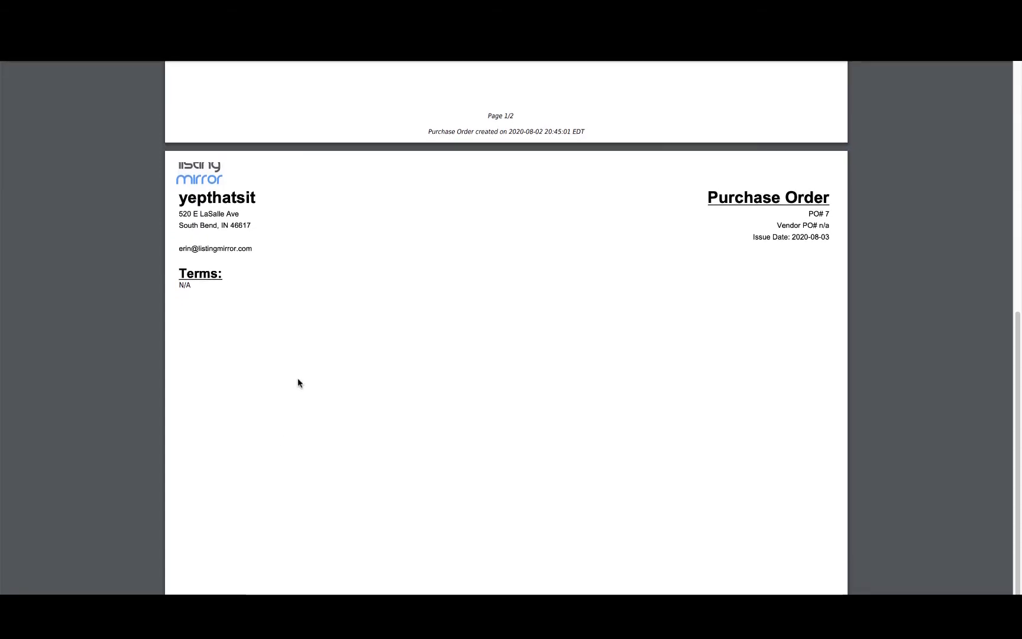
scroll(298, 383, "up", 12)
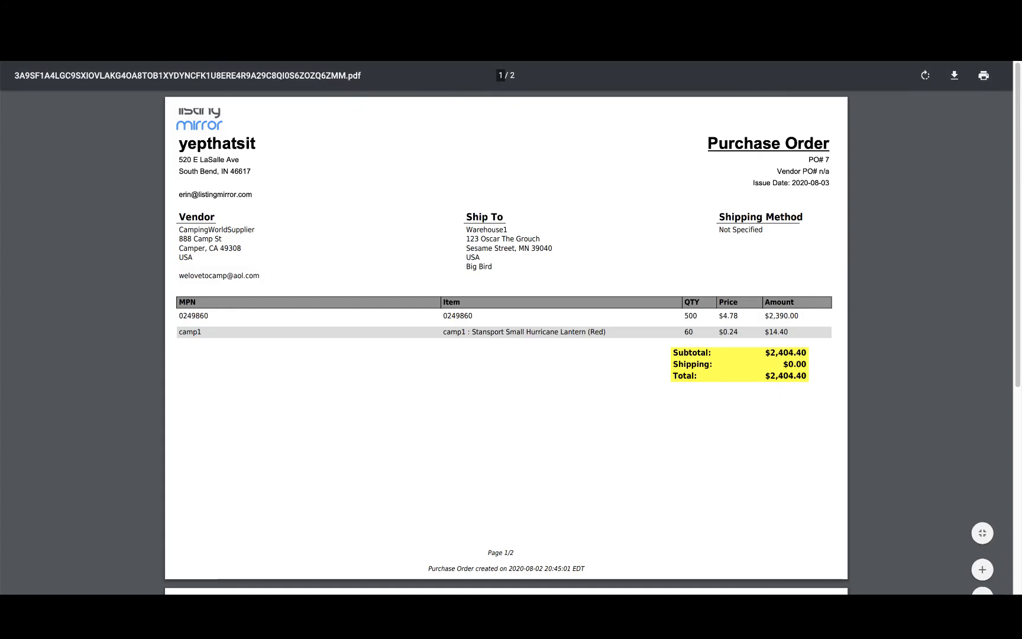
key("alt+Left")
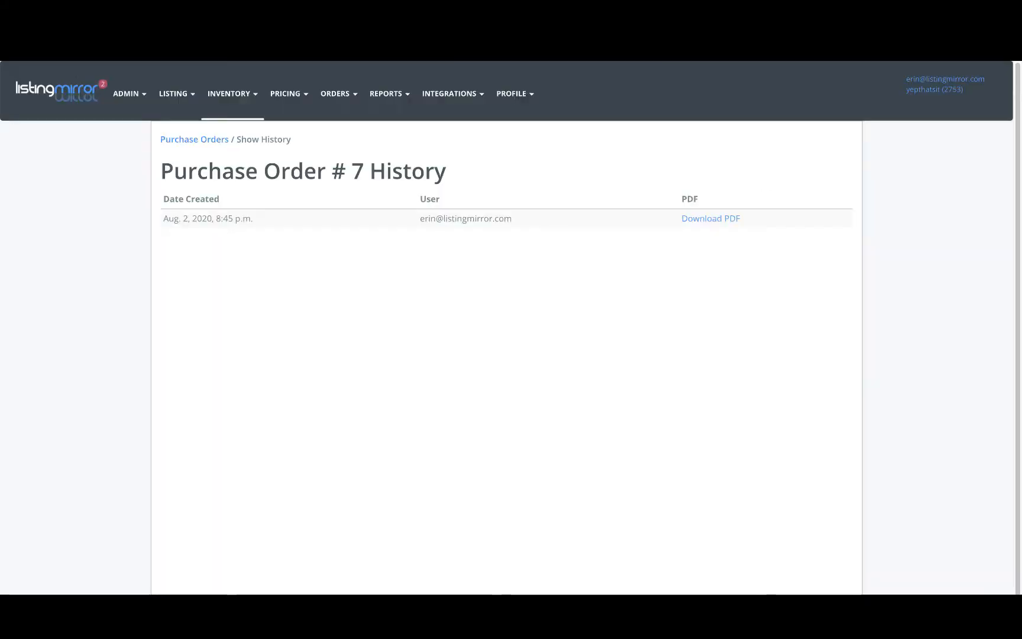
Open purchase order 7 and set the received quantity of line 0249860 to 100
left_click(244, 102)
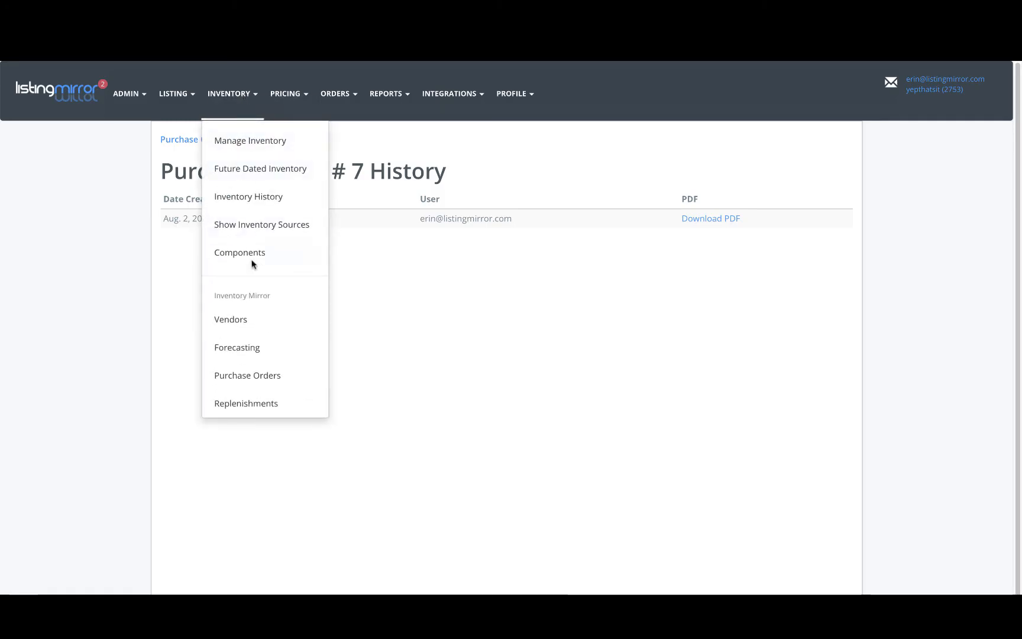
left_click(255, 380)
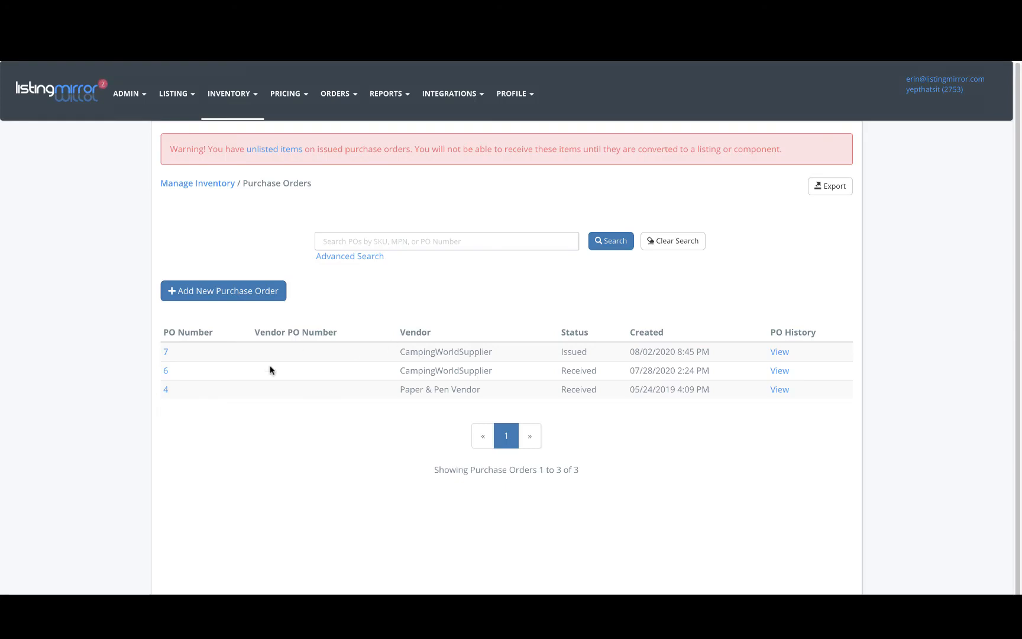
left_click(166, 353)
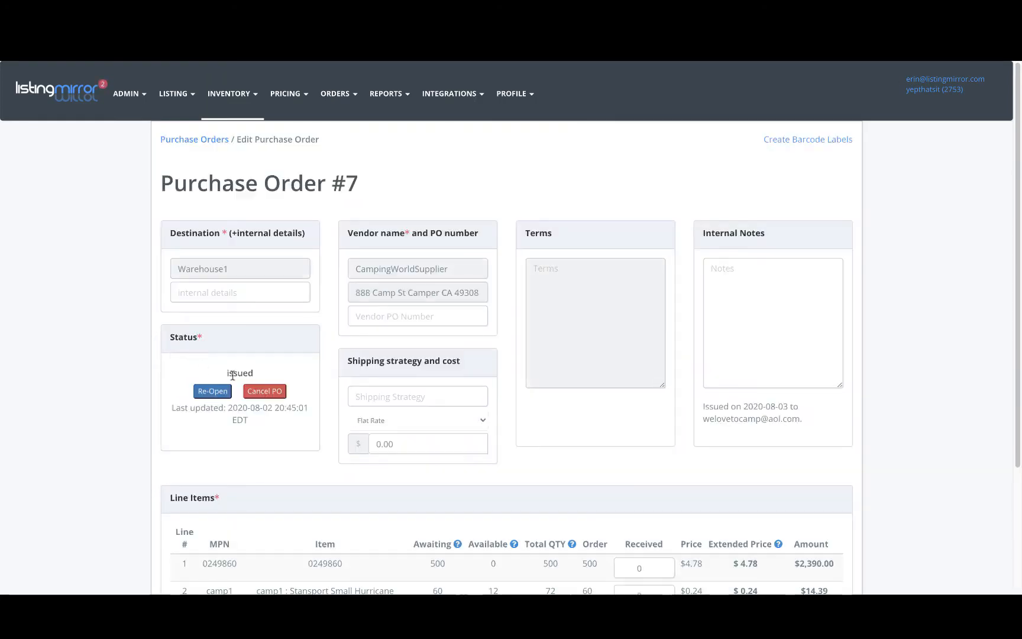
scroll(277, 478, "down", 2)
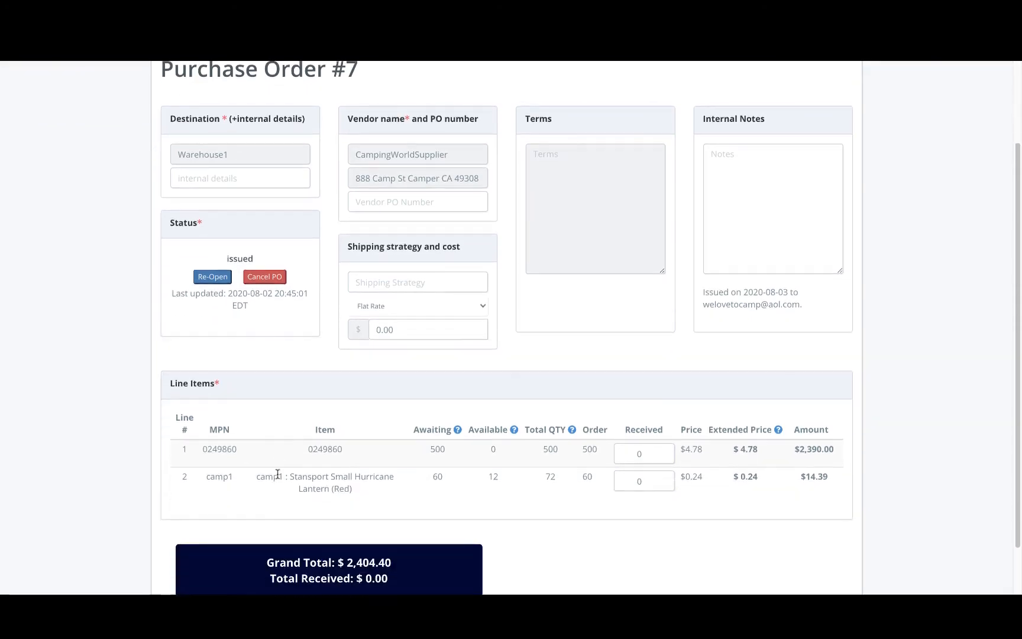
left_click(644, 454)
key("BackSpace")
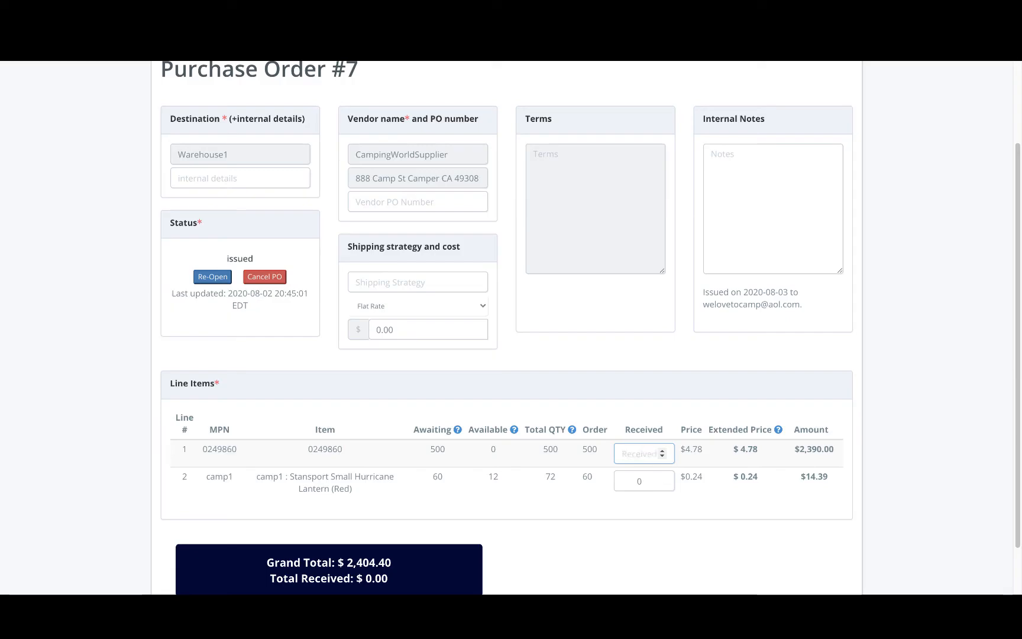
type("100")
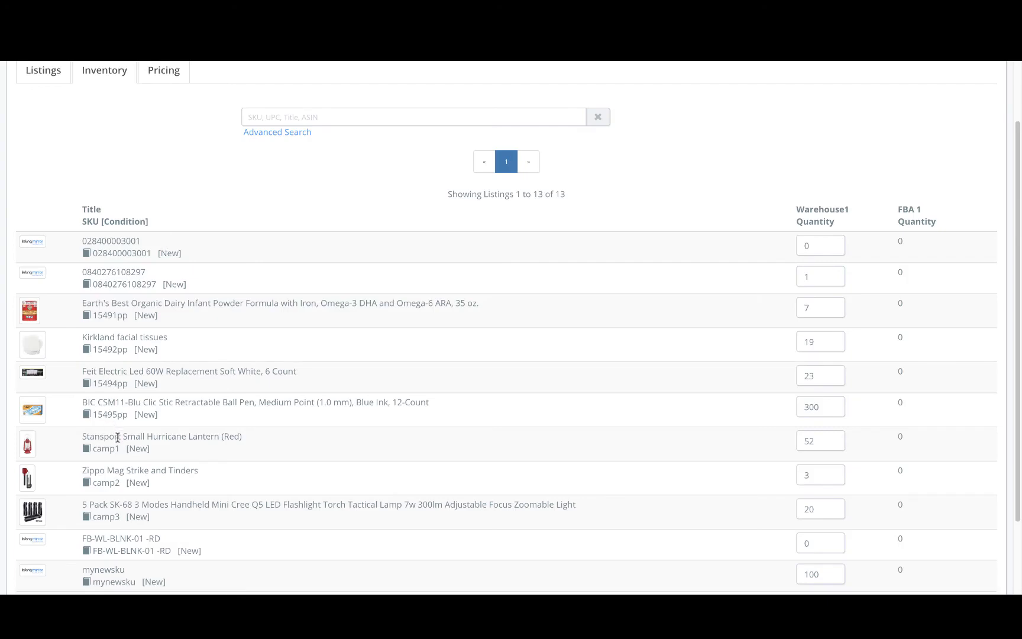
Set the received quantity of the camp1 line to 60 and save the purchase order
left_click_drag(121, 449, 93, 449)
left_click(17, 49)
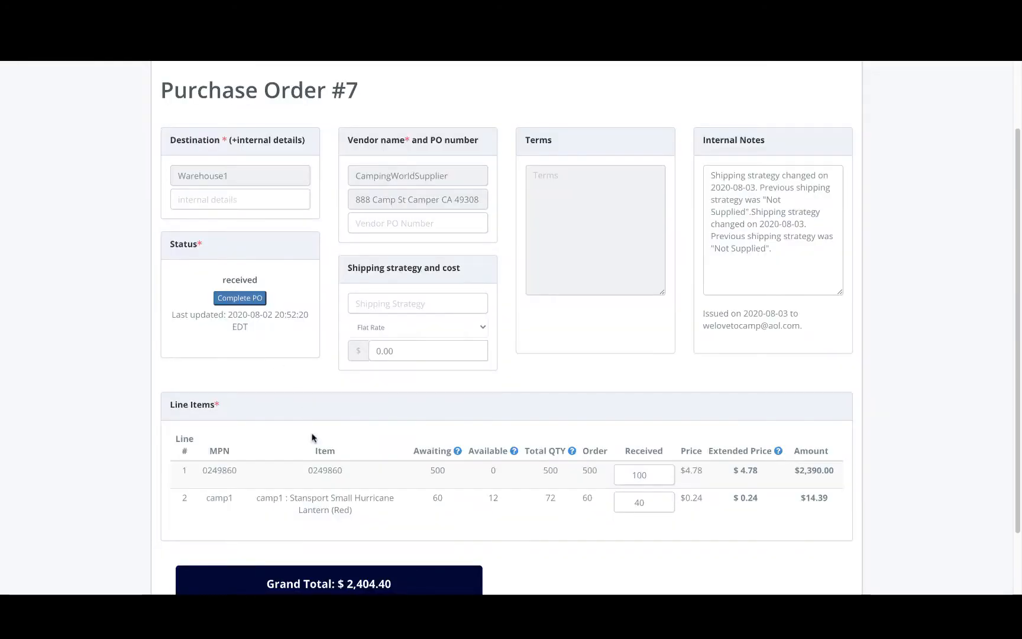
left_click(649, 501)
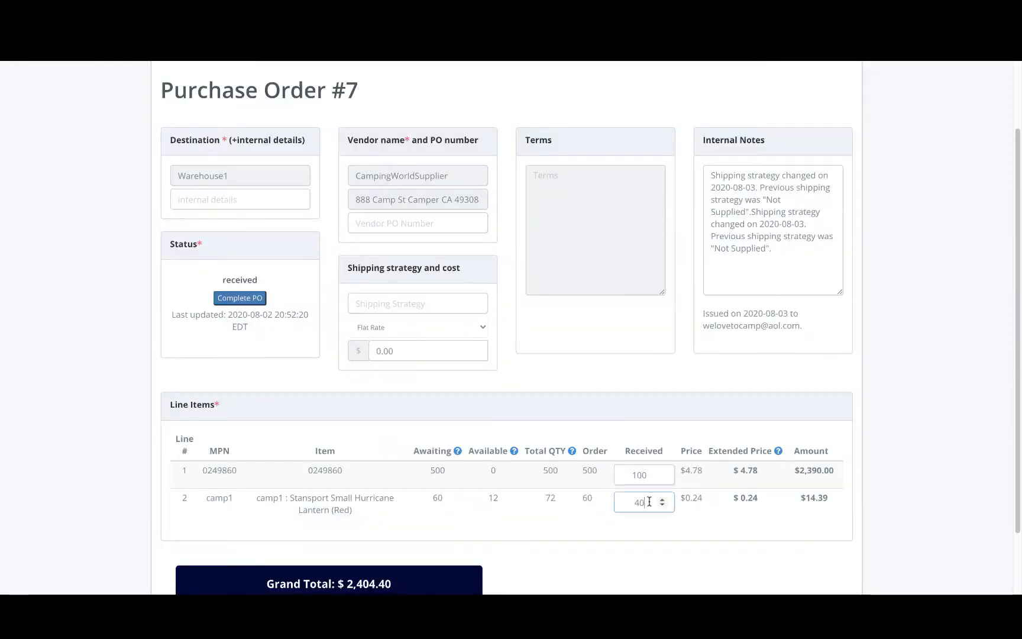
key("BackSpace")
key("BackSpace")
type("060")
scroll(213, 508, "down", 3)
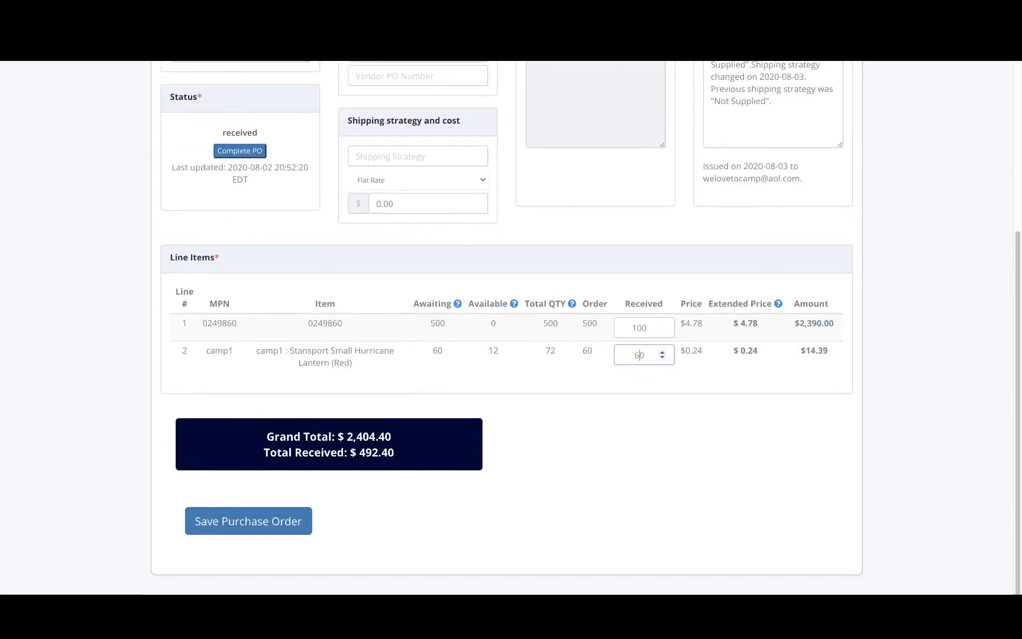
left_click(215, 529)
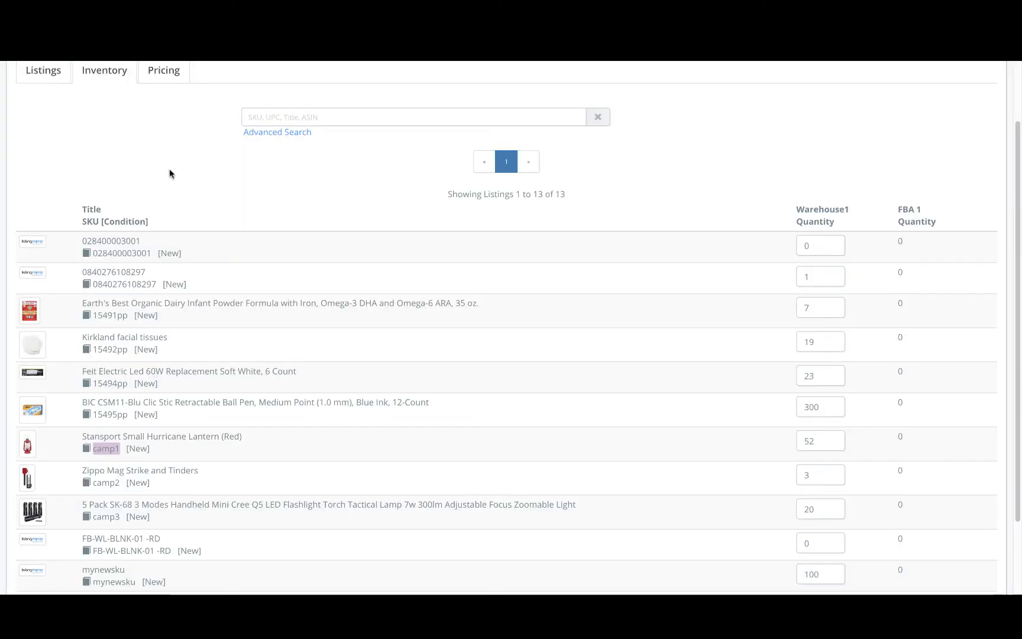
Reload the inventory list and check camp1's Warehouse1 quantity, then return to the purchase order
key("super+r")
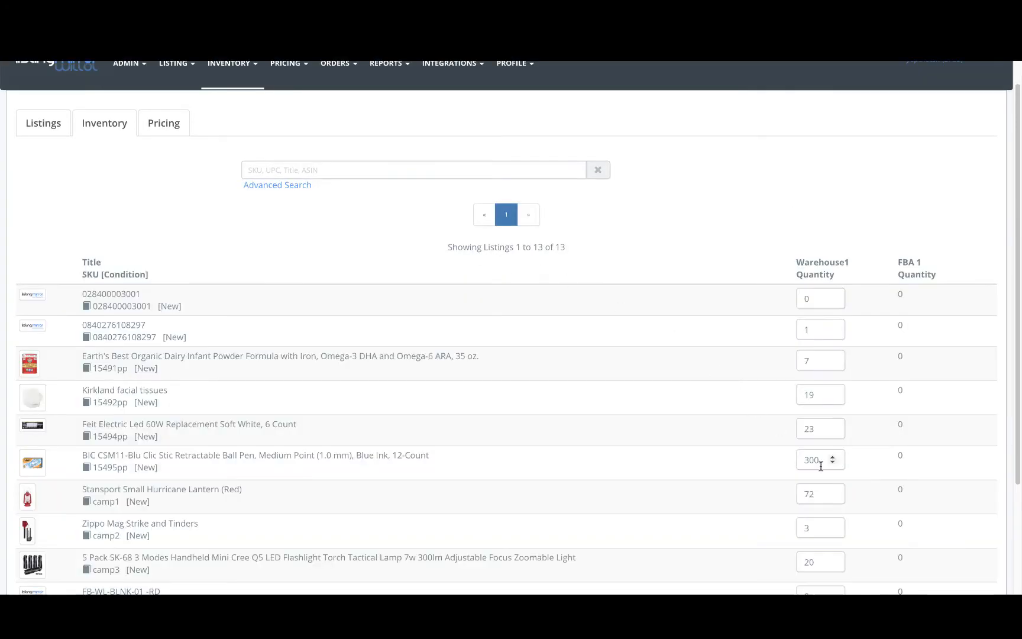
left_click(818, 494)
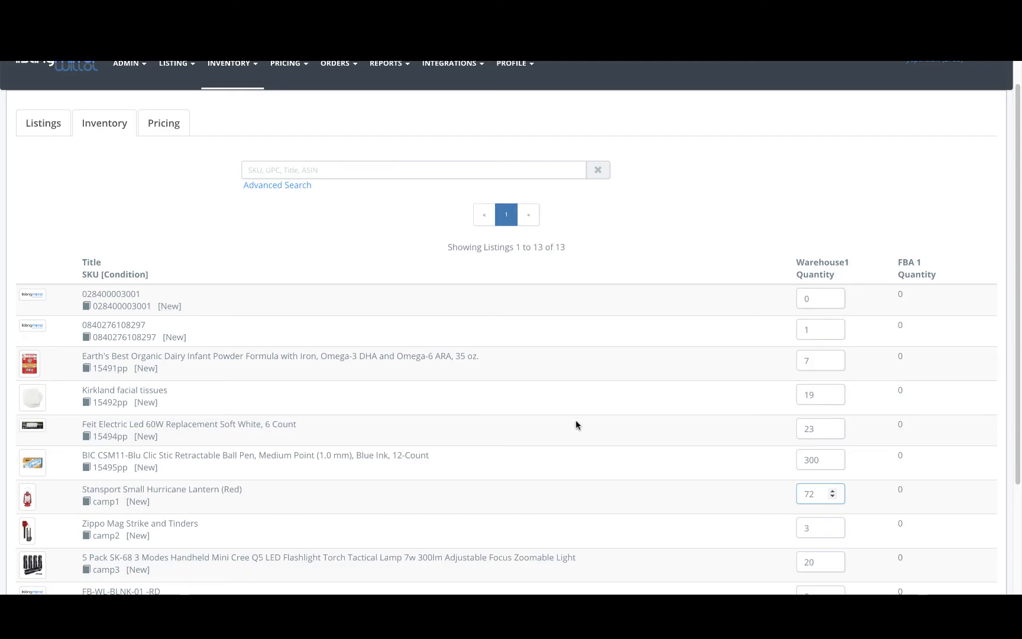
left_click(107, 25)
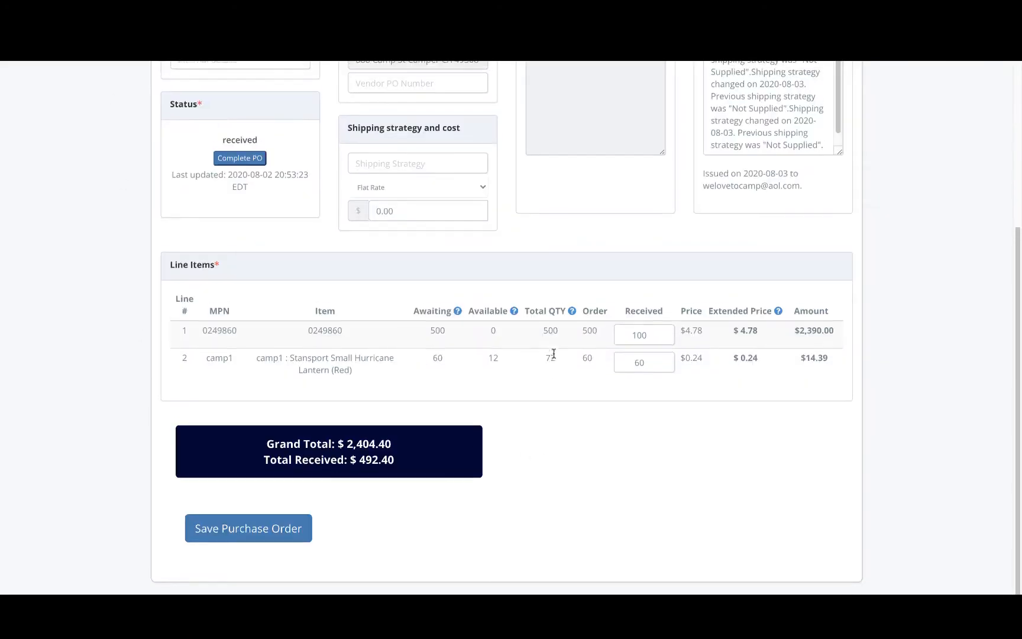
scroll(554, 352, "up", 2)
scroll(560, 321, "up", 1)
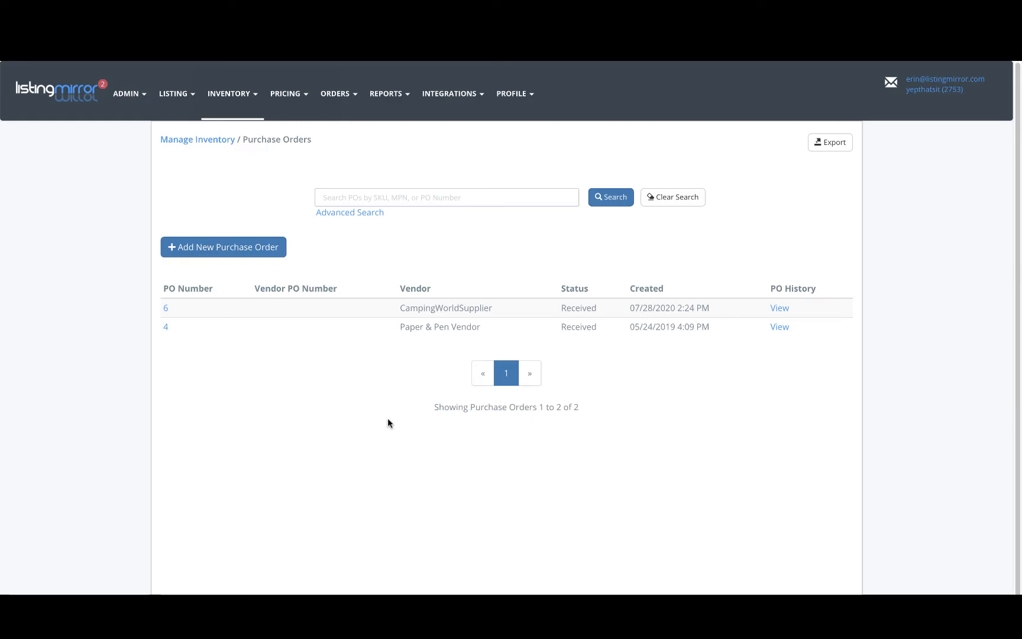
Start a new replenishment using the Amazon yepthatsit (4321) integration and the Warehouse1 inventory source
left_click(248, 95)
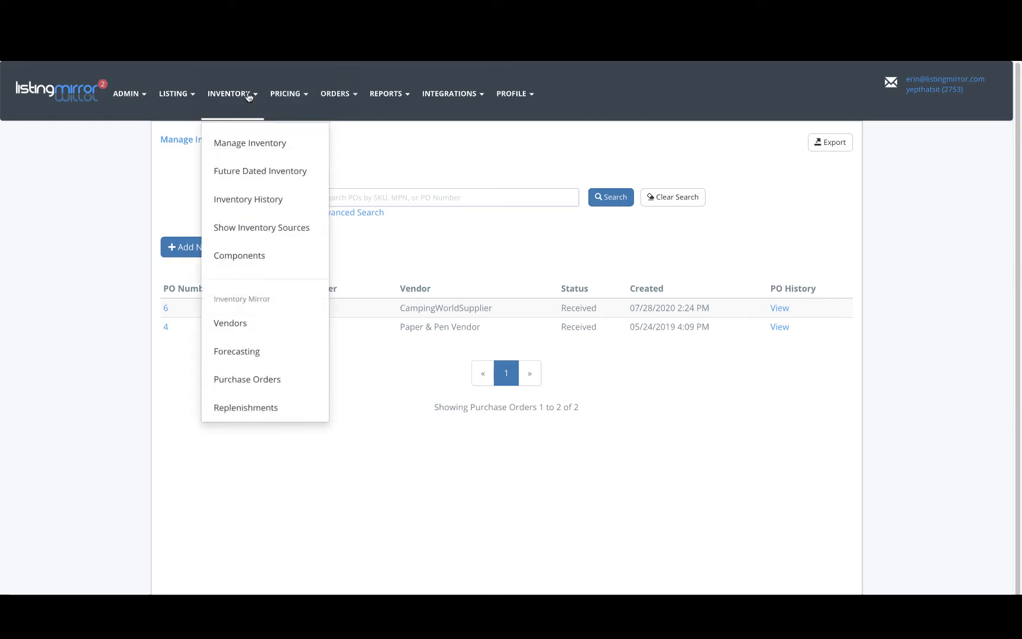
left_click(244, 404)
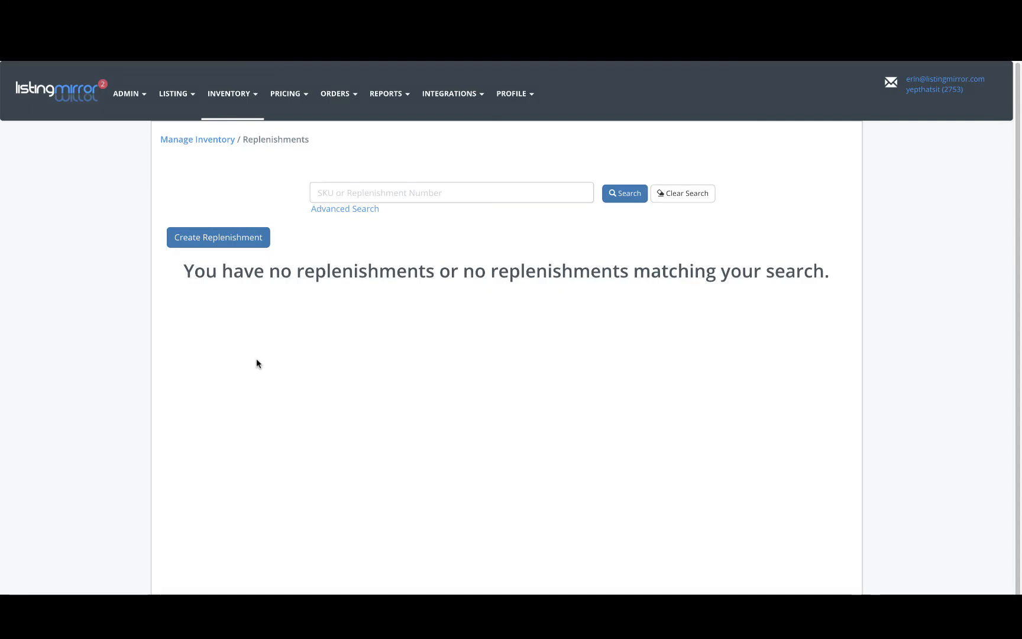
left_click(249, 242)
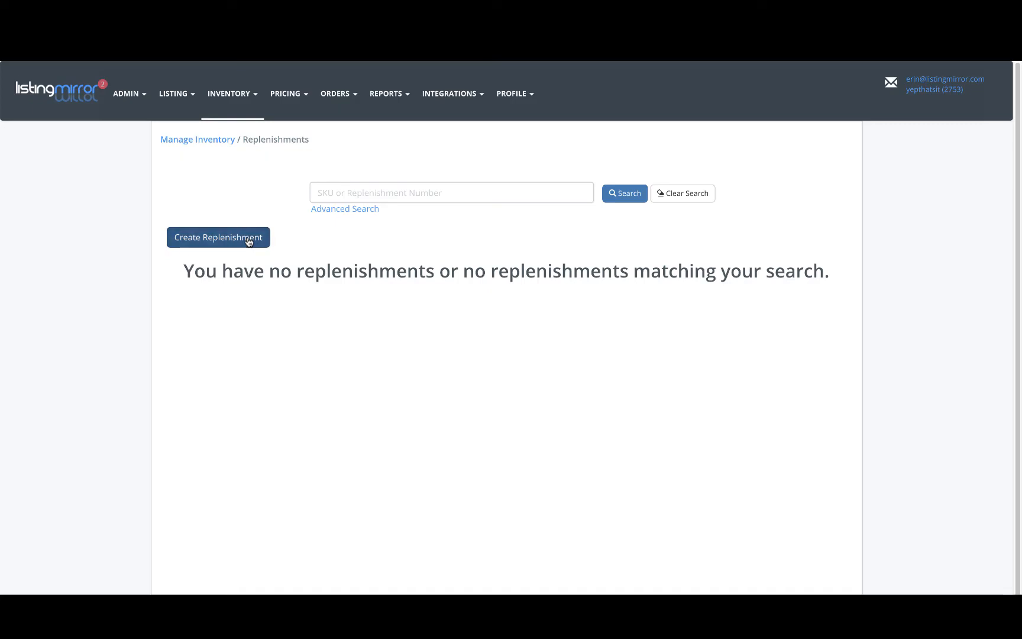
left_click(426, 205)
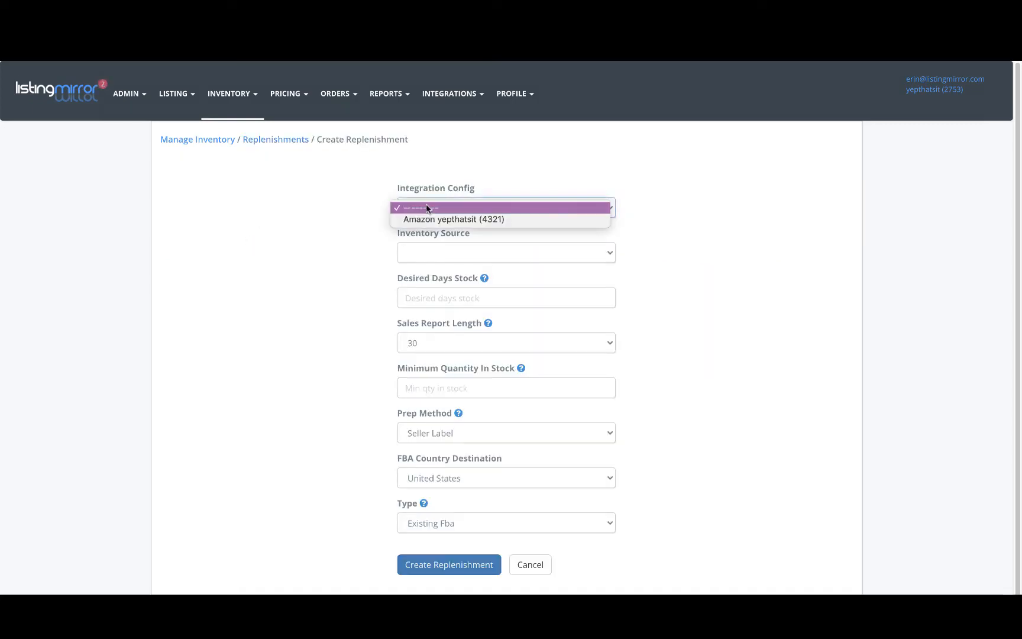
left_click(426, 220)
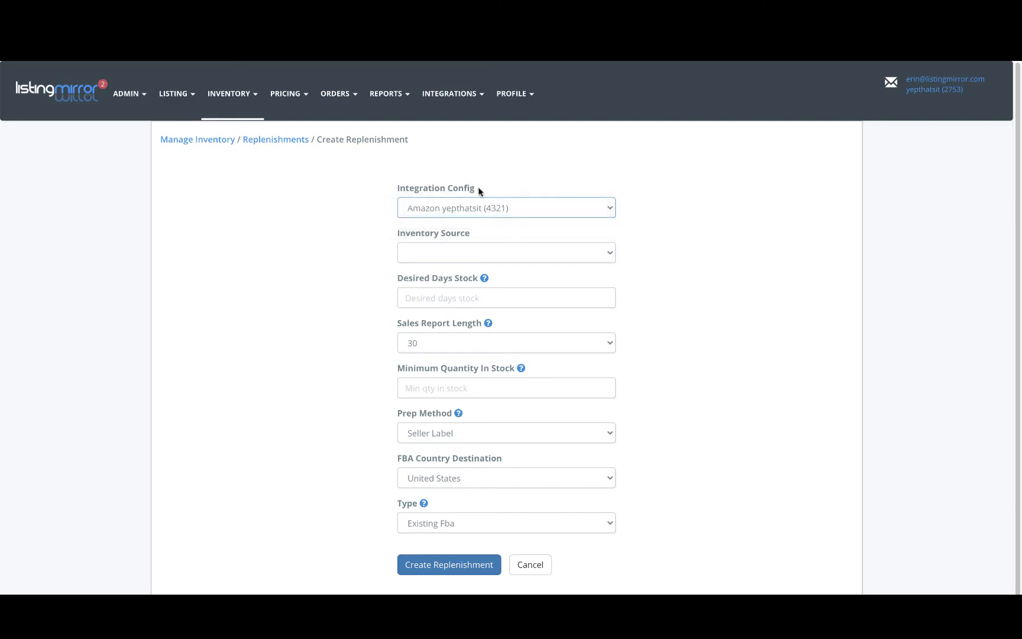
left_click(468, 253)
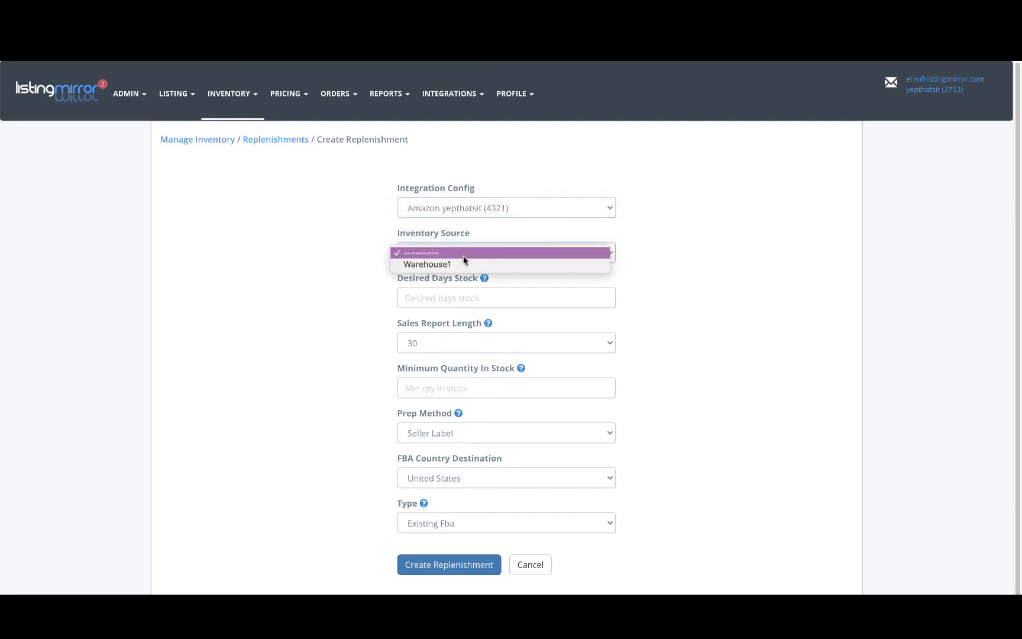
left_click(459, 265)
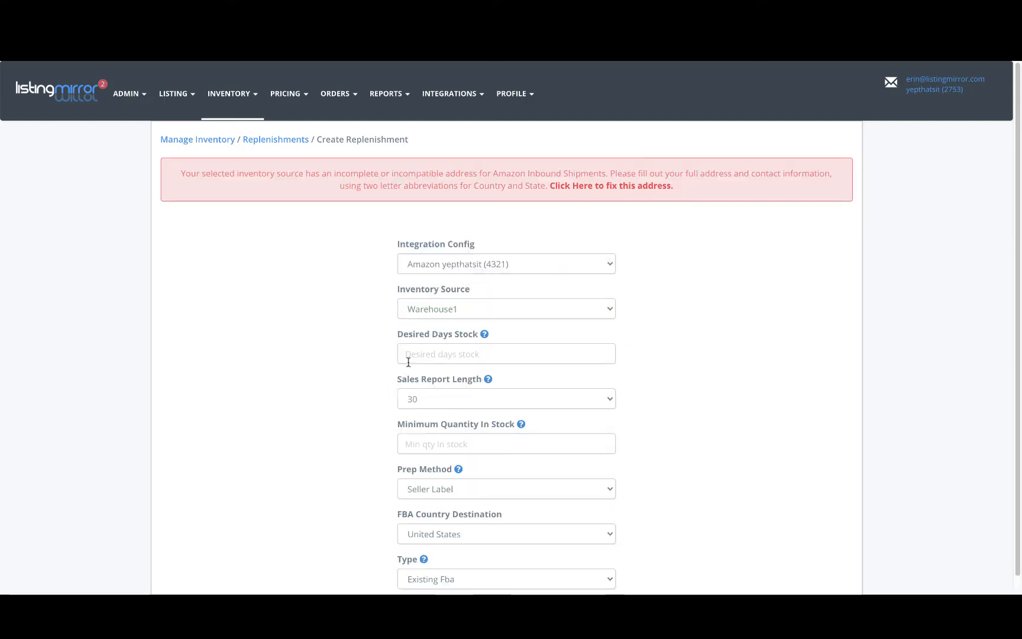
Enter 7 desired days stock and a minimum quantity in stock of 10 on the replenishment form
left_click(411, 354)
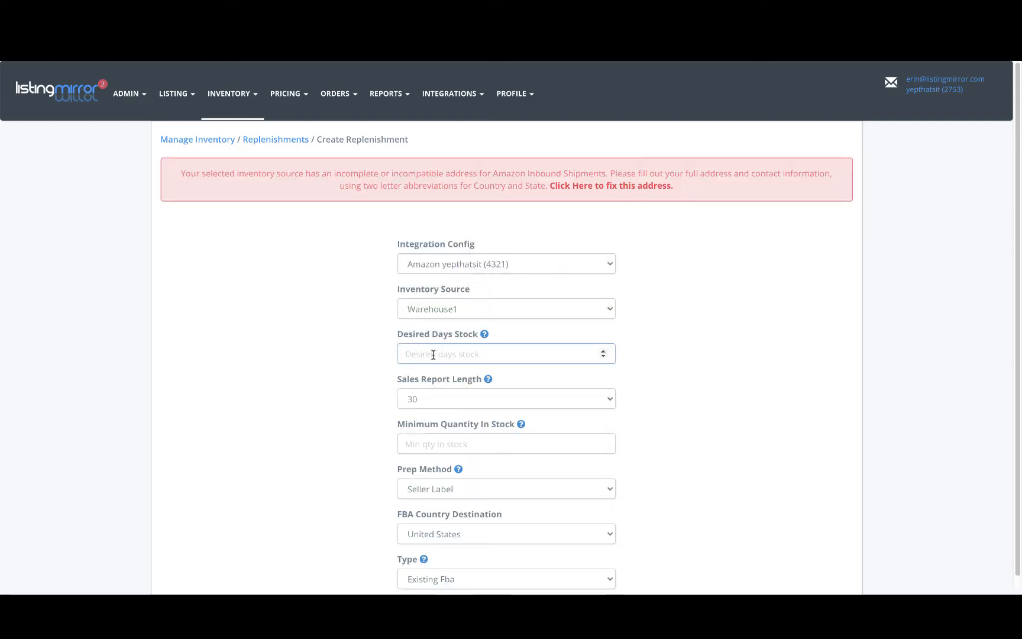
type("7")
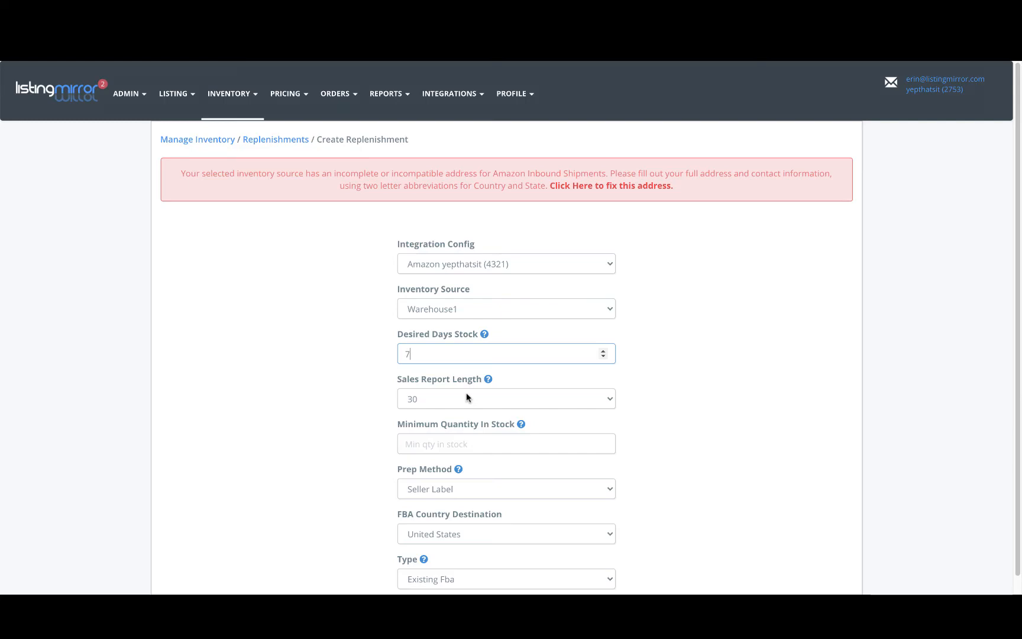
scroll(648, 537, "down", 2)
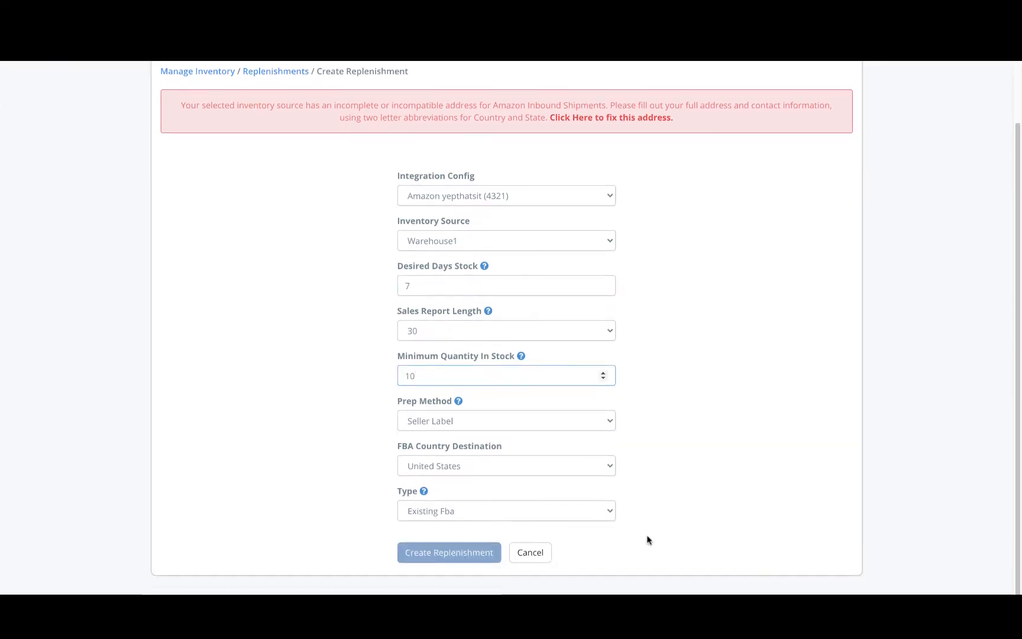
Review the prep method, FBA country destination and type options on the replenishment form
left_click(601, 424)
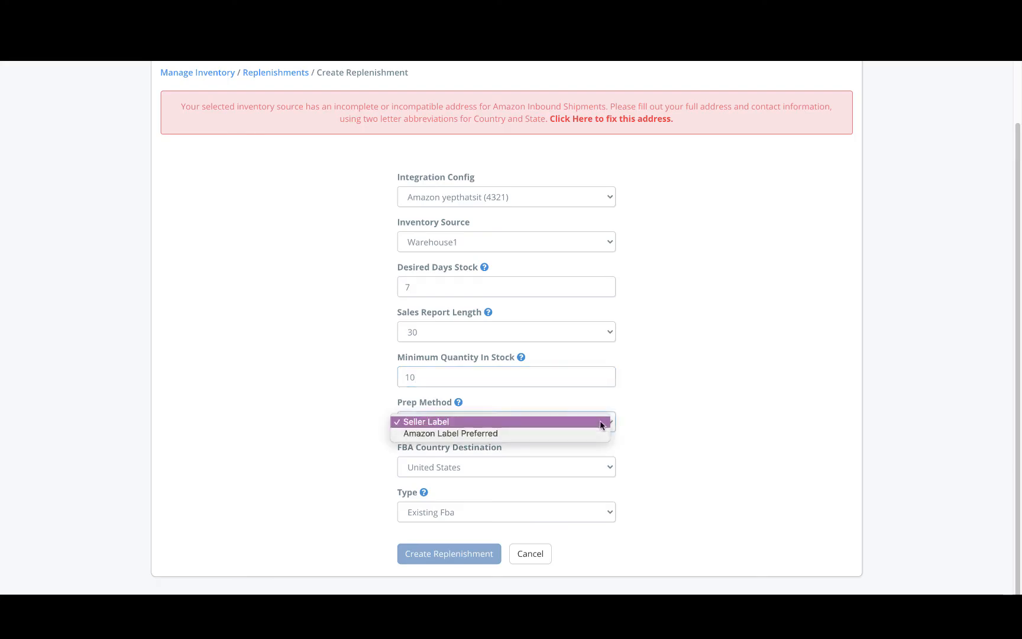
left_click(599, 422)
left_click(601, 469)
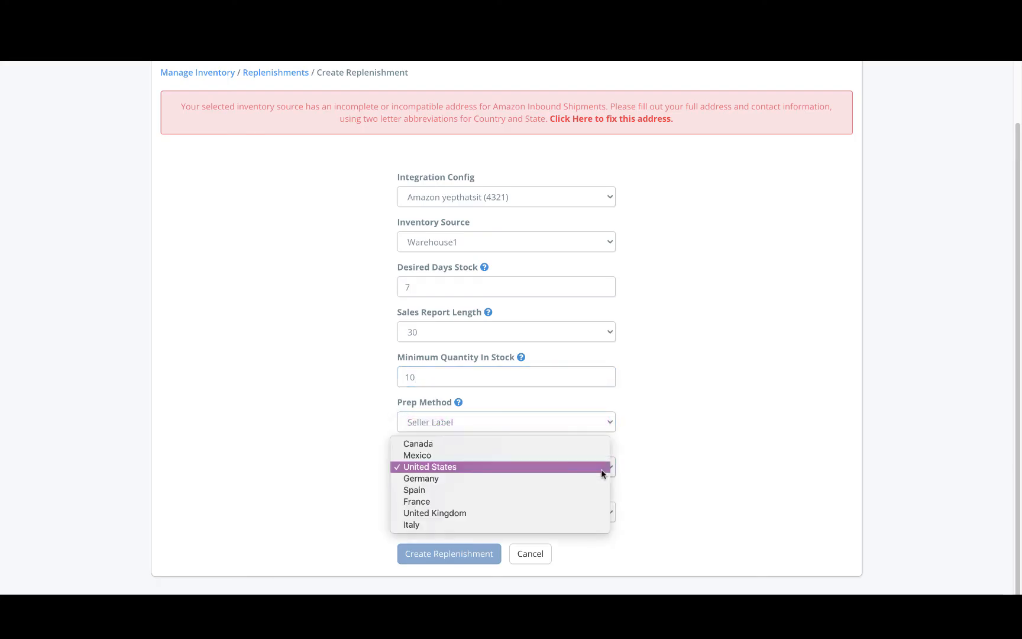
left_click(601, 469)
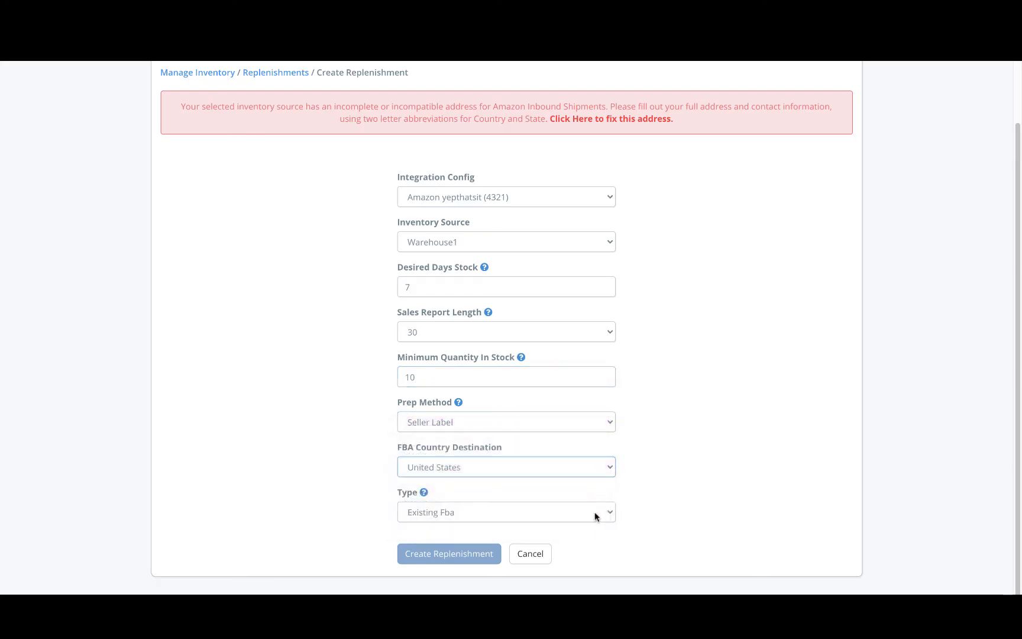
left_click(593, 516)
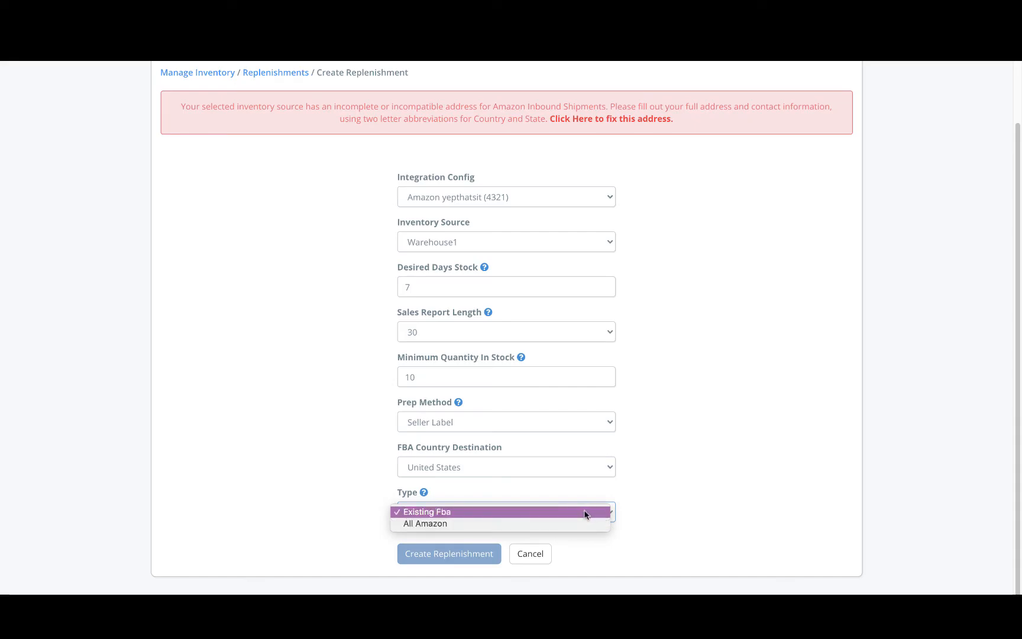
left_click(585, 512)
scroll(359, 367, "up", 1)
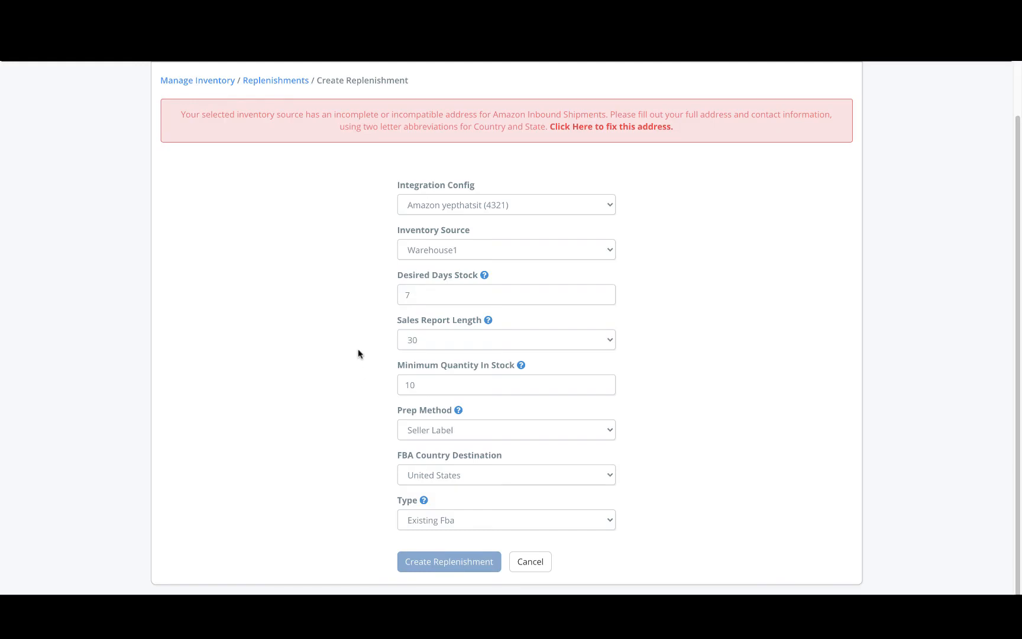
scroll(359, 354, "up", 2)
Open the forecasting page and start creating a new forecast
left_click(250, 109)
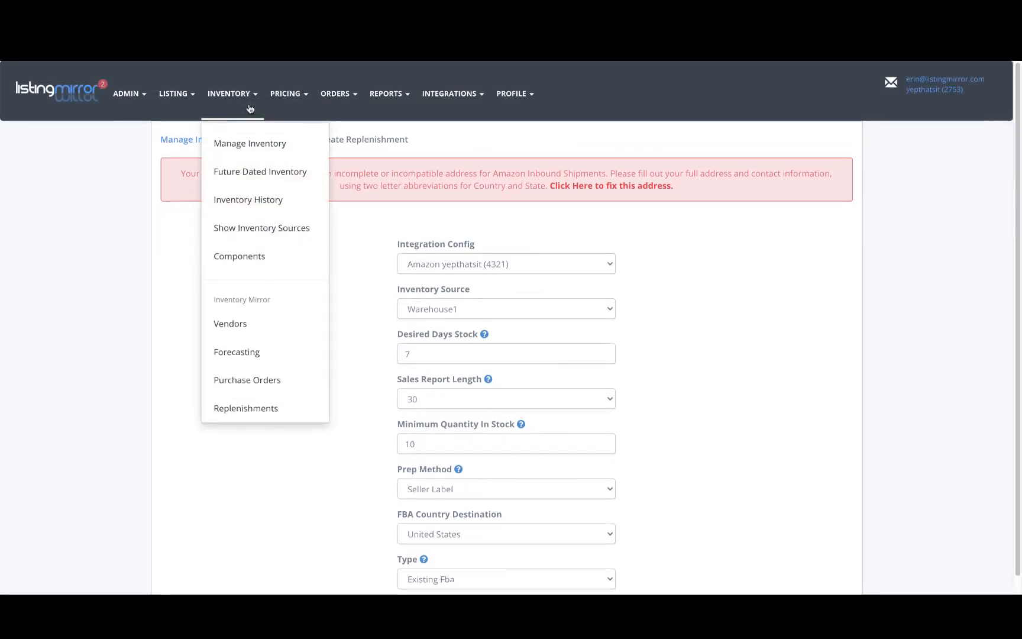
left_click(244, 355)
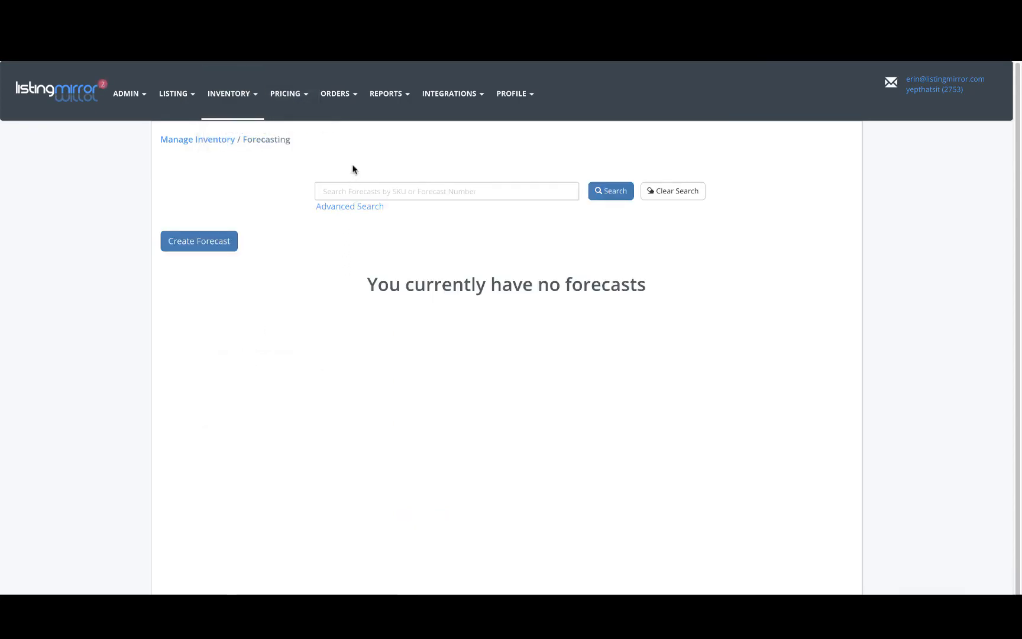
left_click(211, 246)
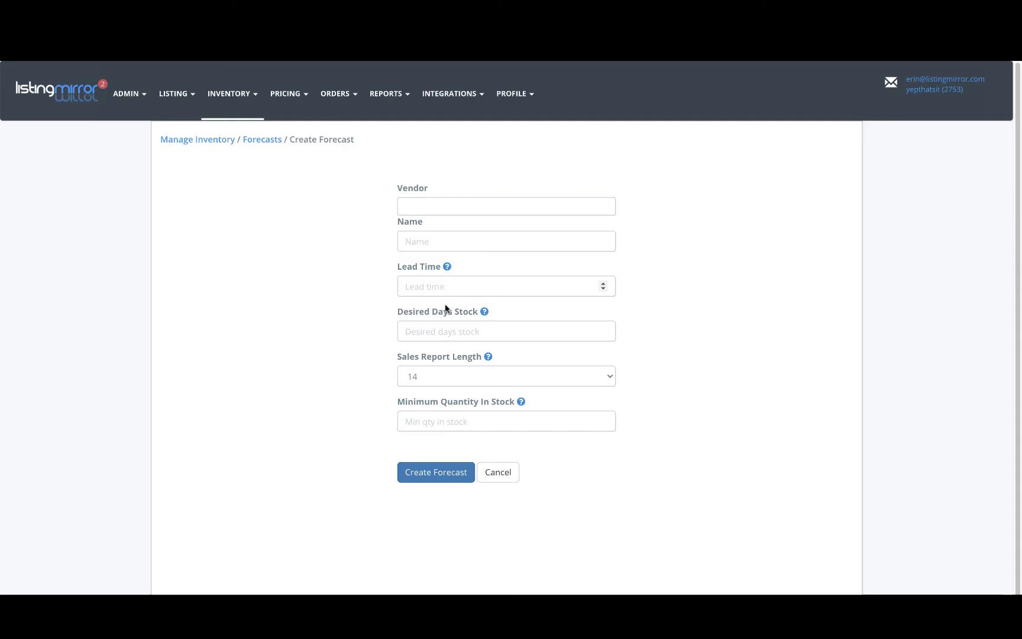
left_click(445, 376)
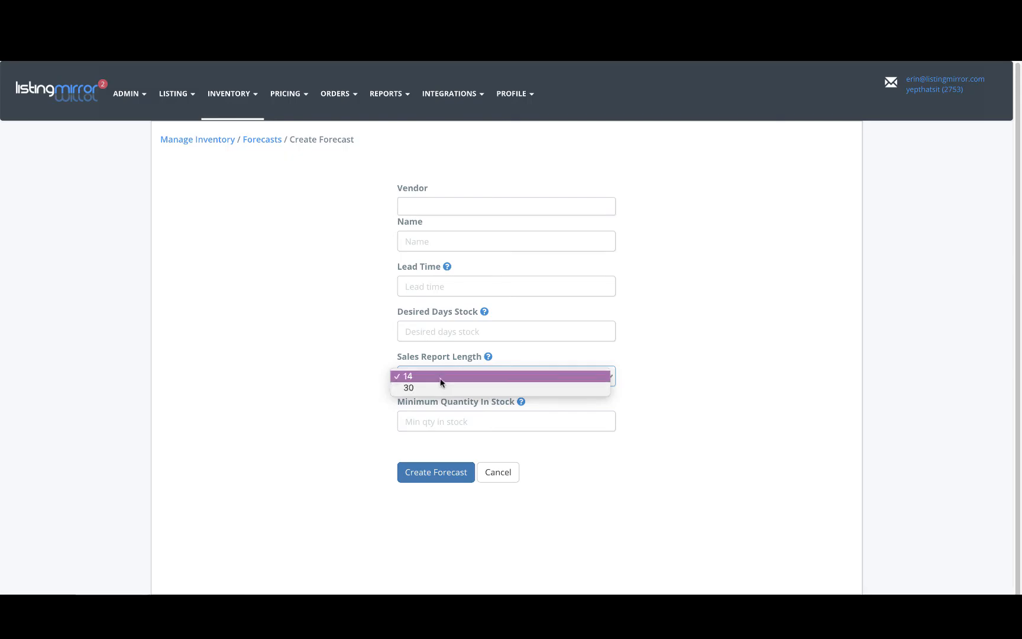
left_click(441, 382)
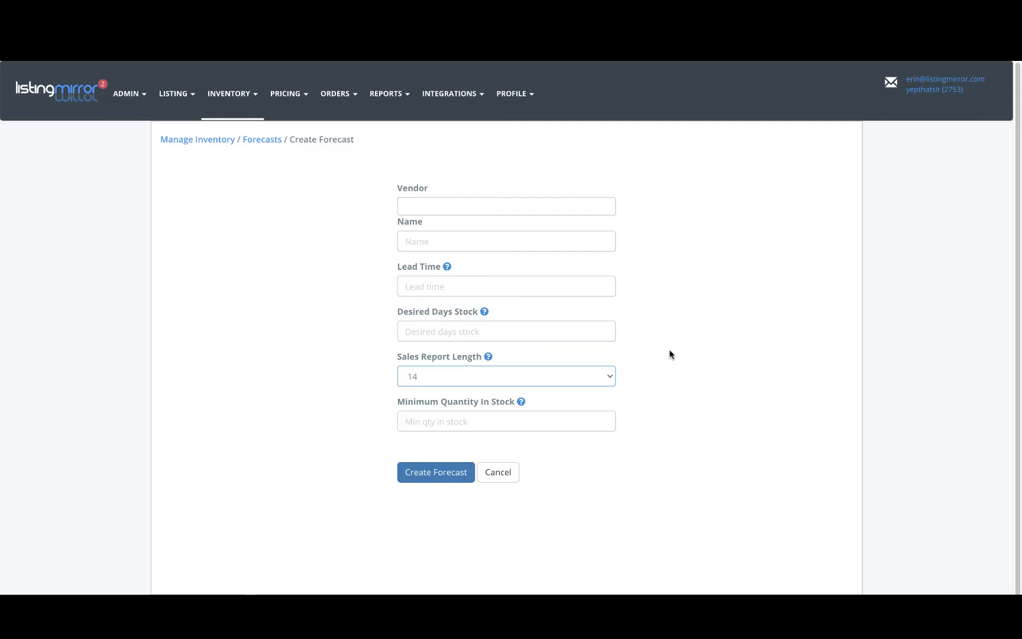
Read the Lead Time help explanation on the forecast form
left_click(556, 206)
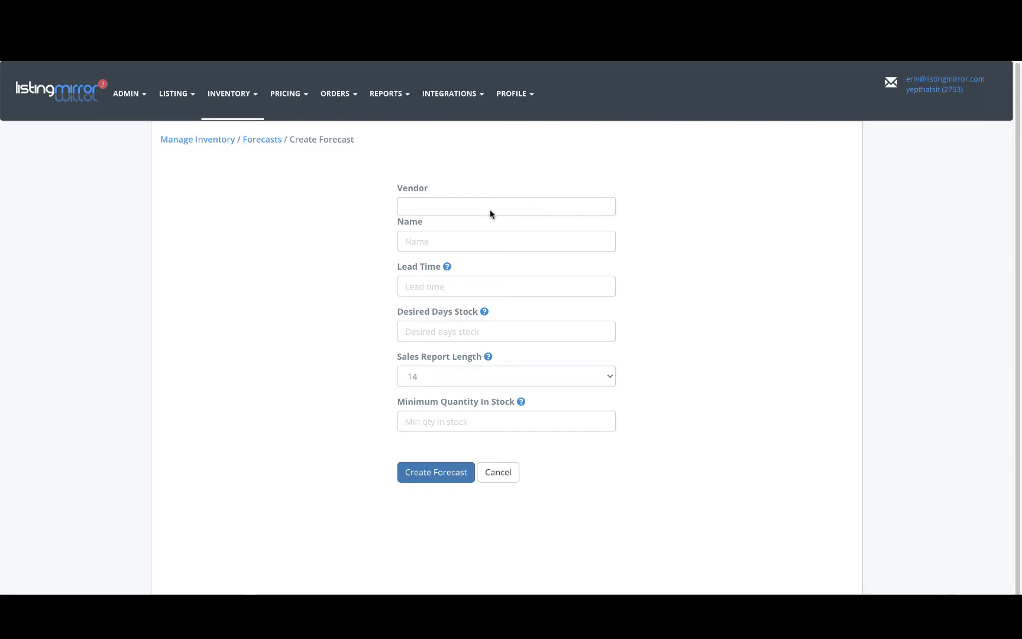
left_click(554, 242)
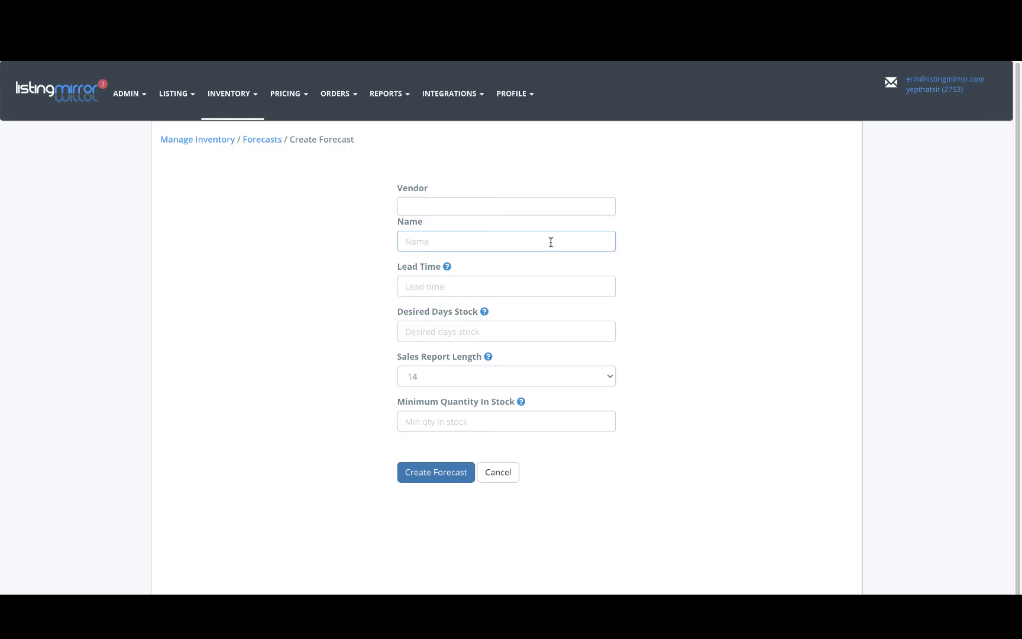
left_click(516, 288)
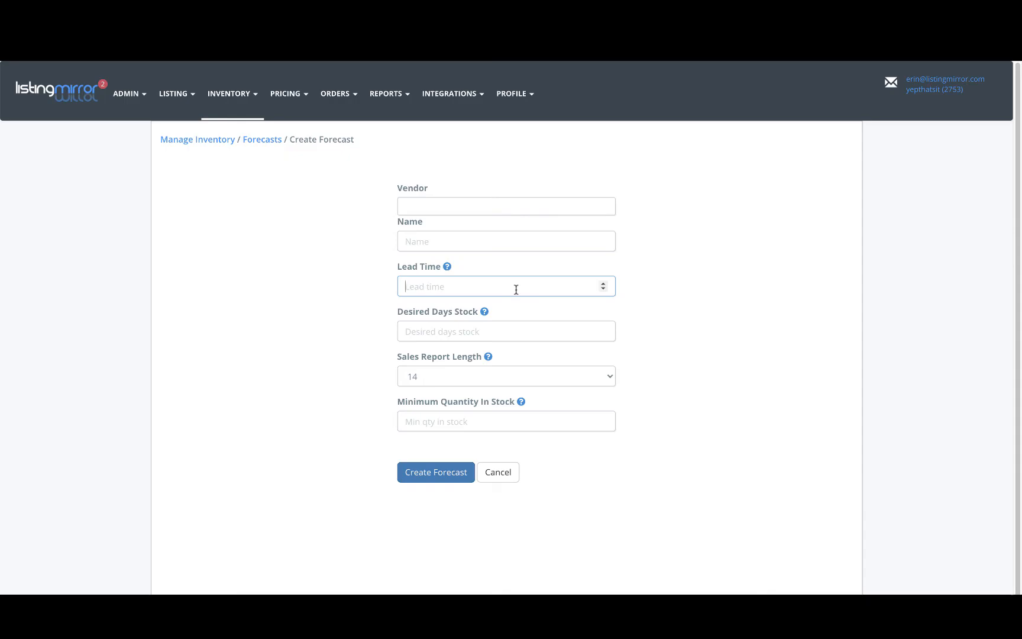
left_click(447, 267)
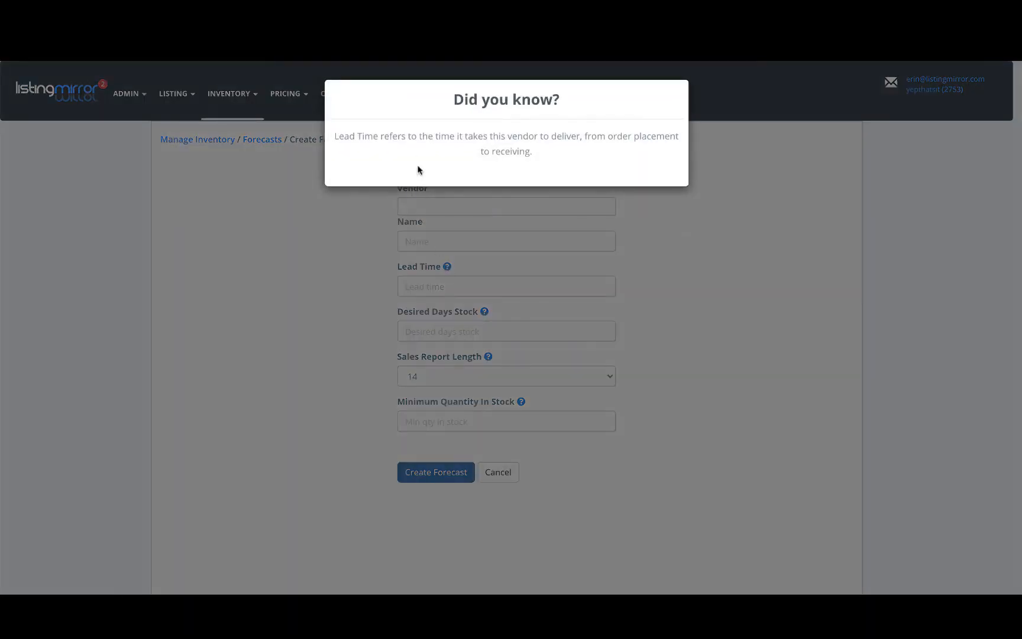
left_click(663, 310)
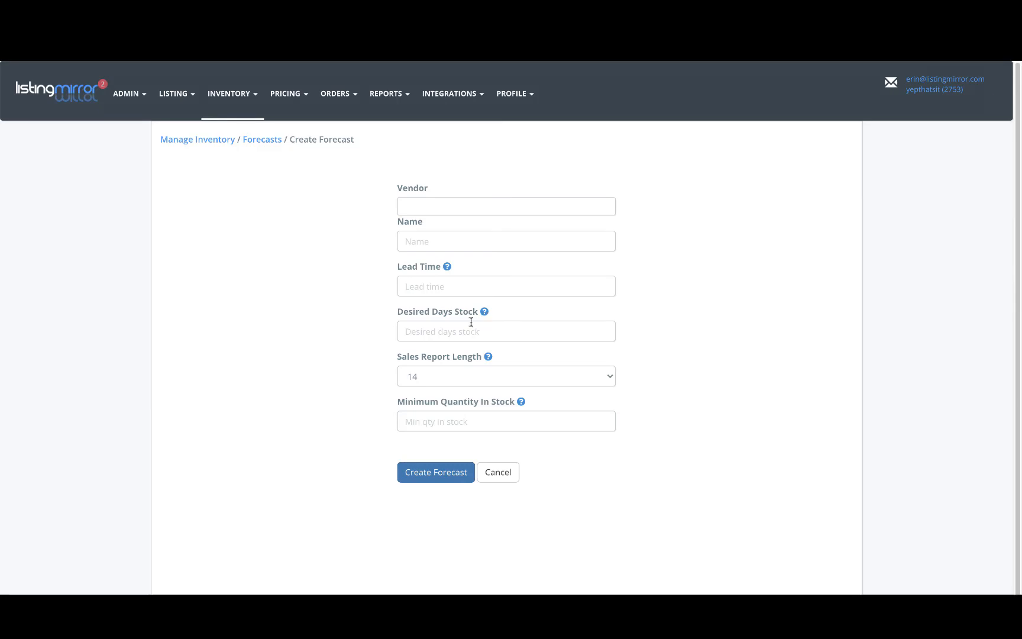
Set the forecast's lead time to 30
left_click(448, 335)
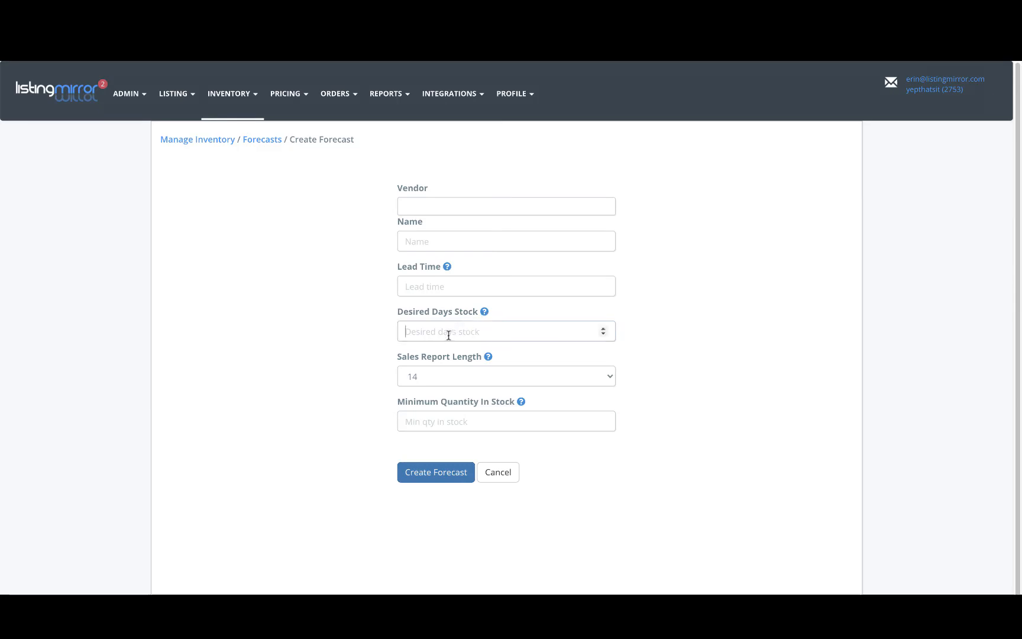
left_click(444, 288)
type("6")
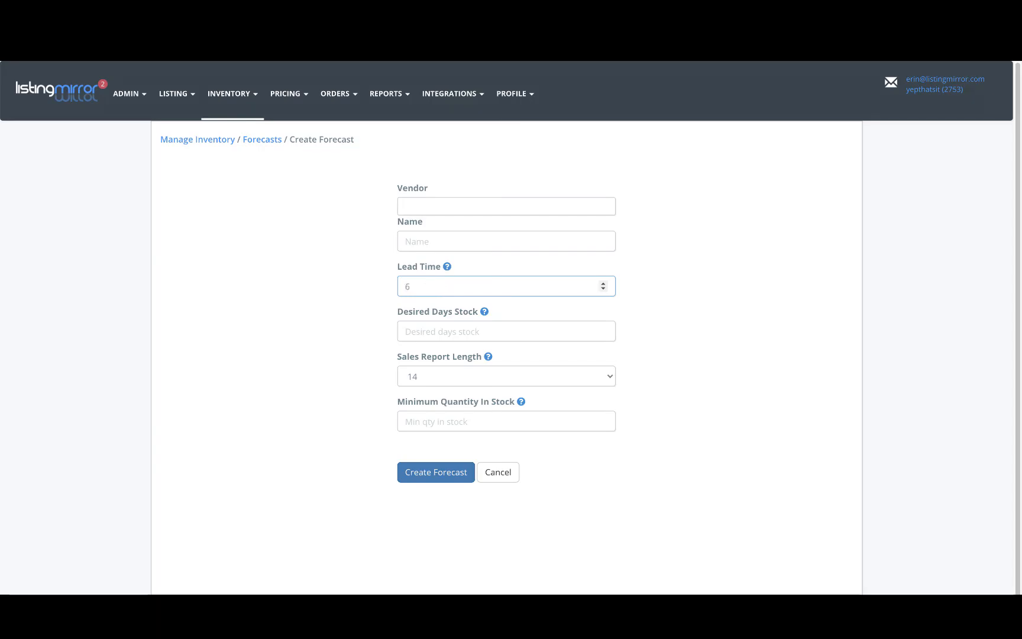
key("BackSpace")
type("30")
Set the forecast's desired days stock to 15 and its sales report length to 30
left_click(441, 330)
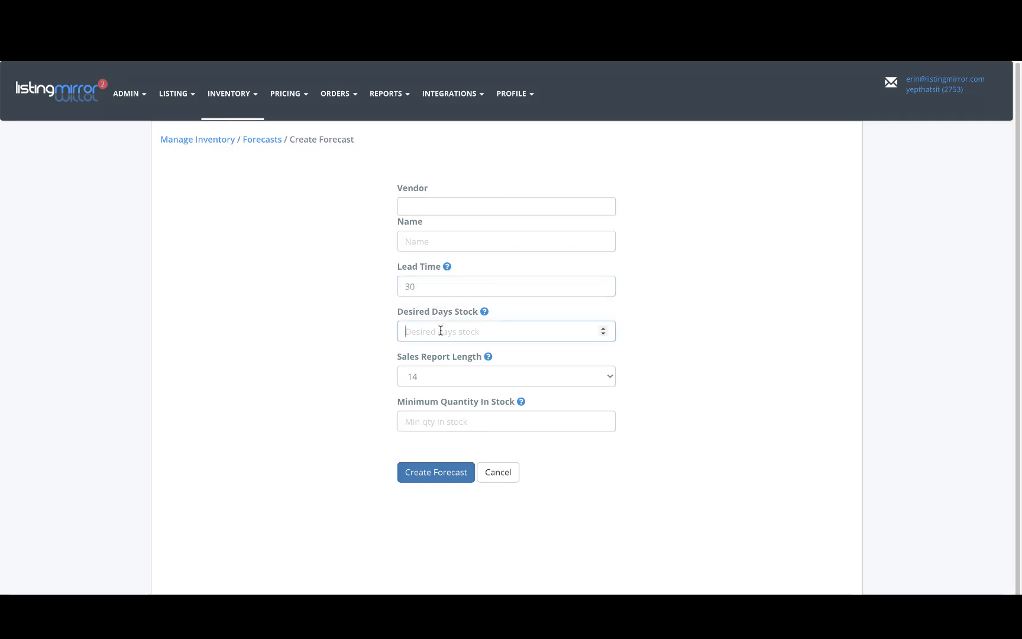
type("15")
left_click(465, 376)
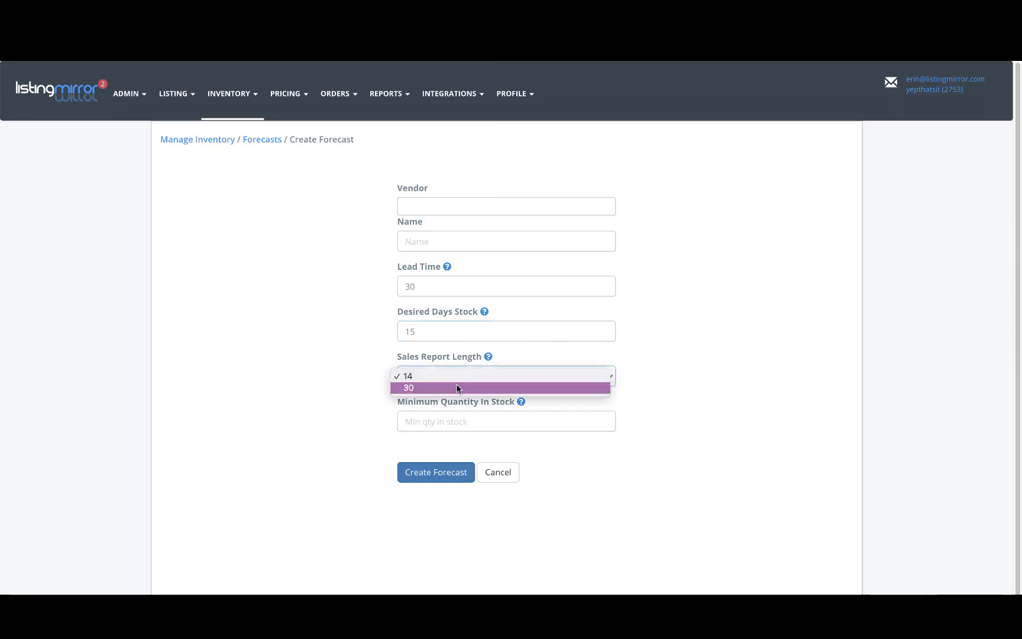
left_click(457, 388)
Set the minimum quantity in stock to 10 and create the forecast
left_click(448, 421)
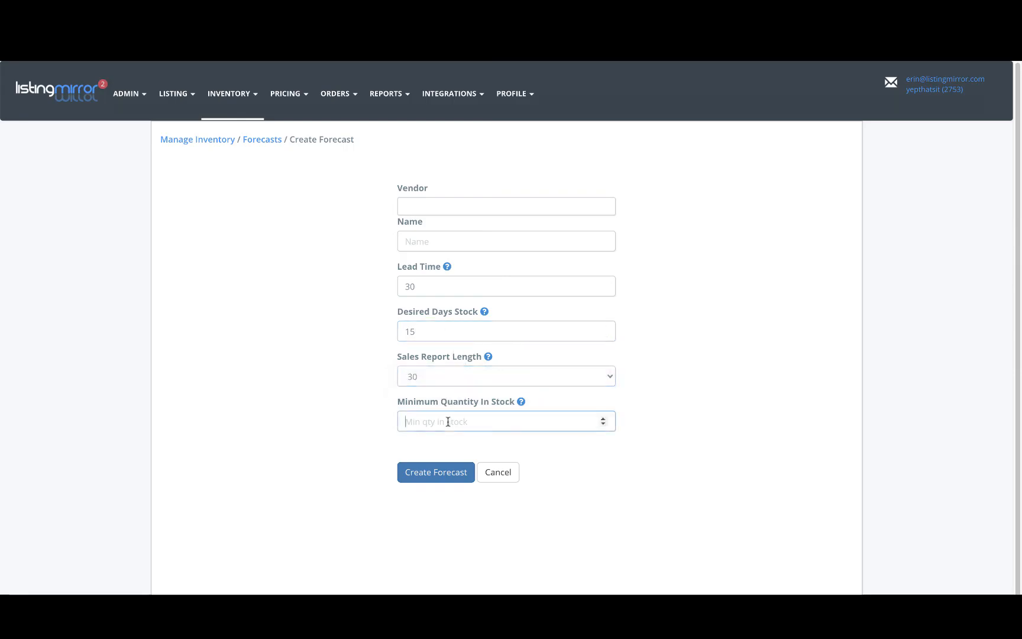
type("10")
left_click(455, 478)
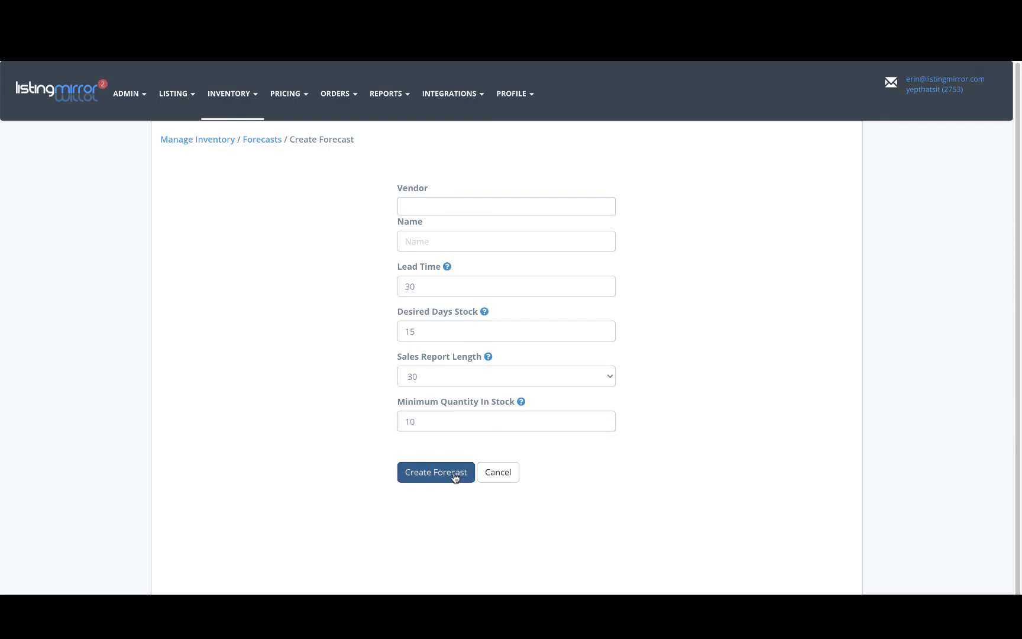